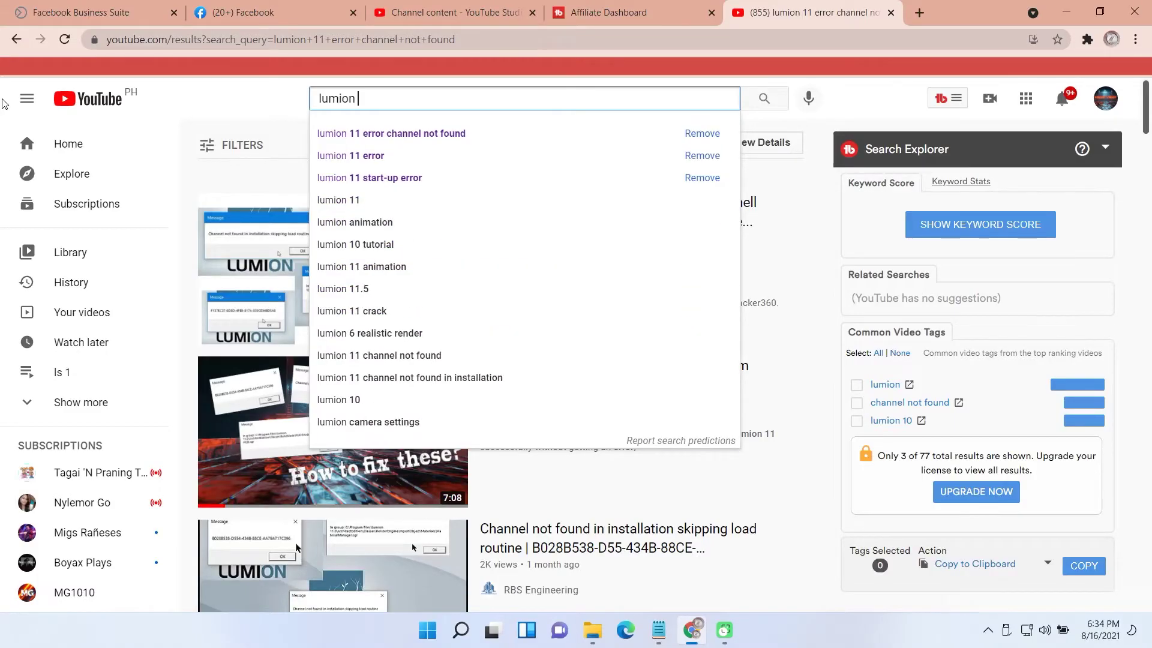
# Search YouTube for 'lumion 11 error' to list matching videos
pyautogui.write('11 err')
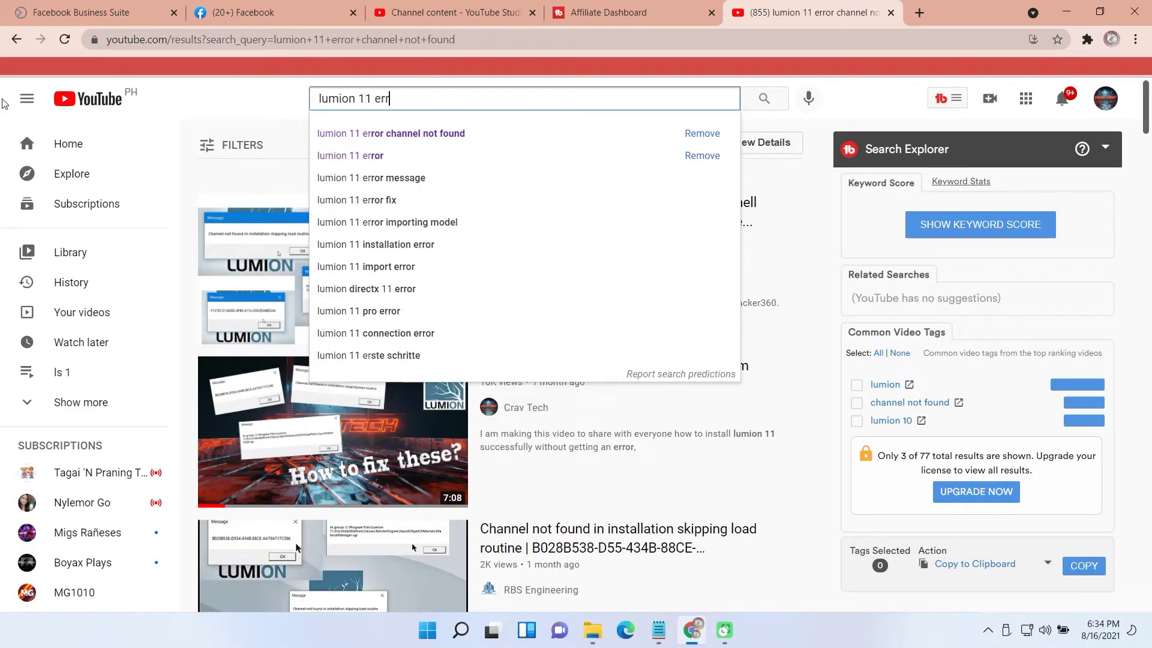
pyautogui.write('or')
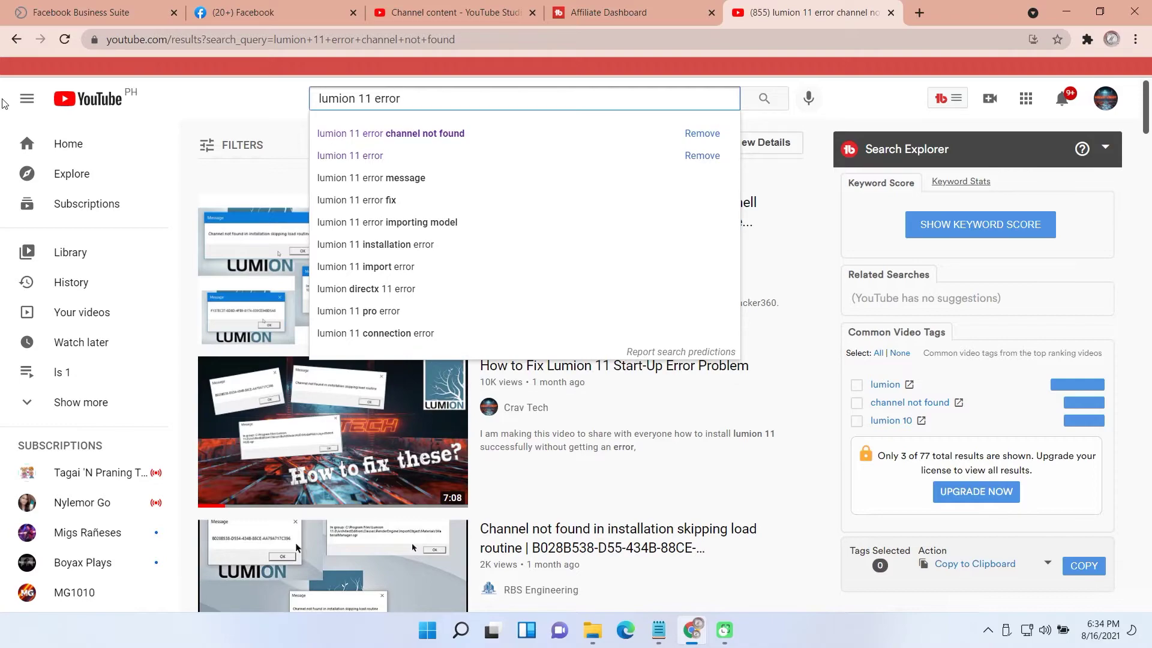
pyautogui.press('Return')
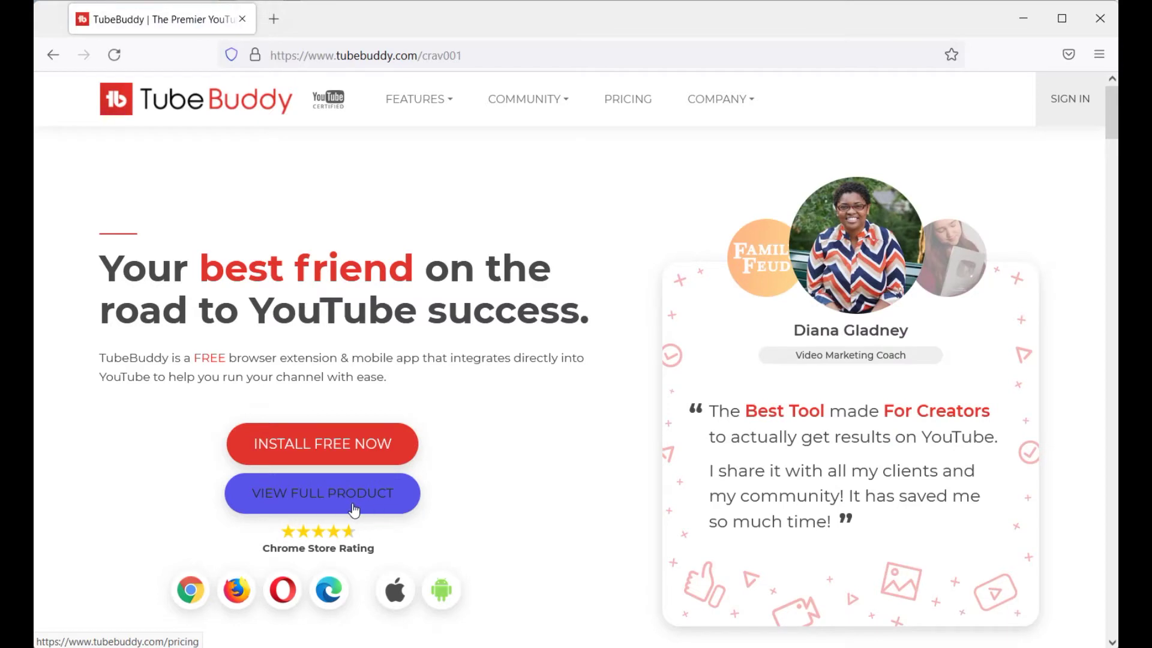
# Choose INSTALL FREE NOW on tubebuddy.com to reach the extension's add-on page
pyautogui.click(345, 447)
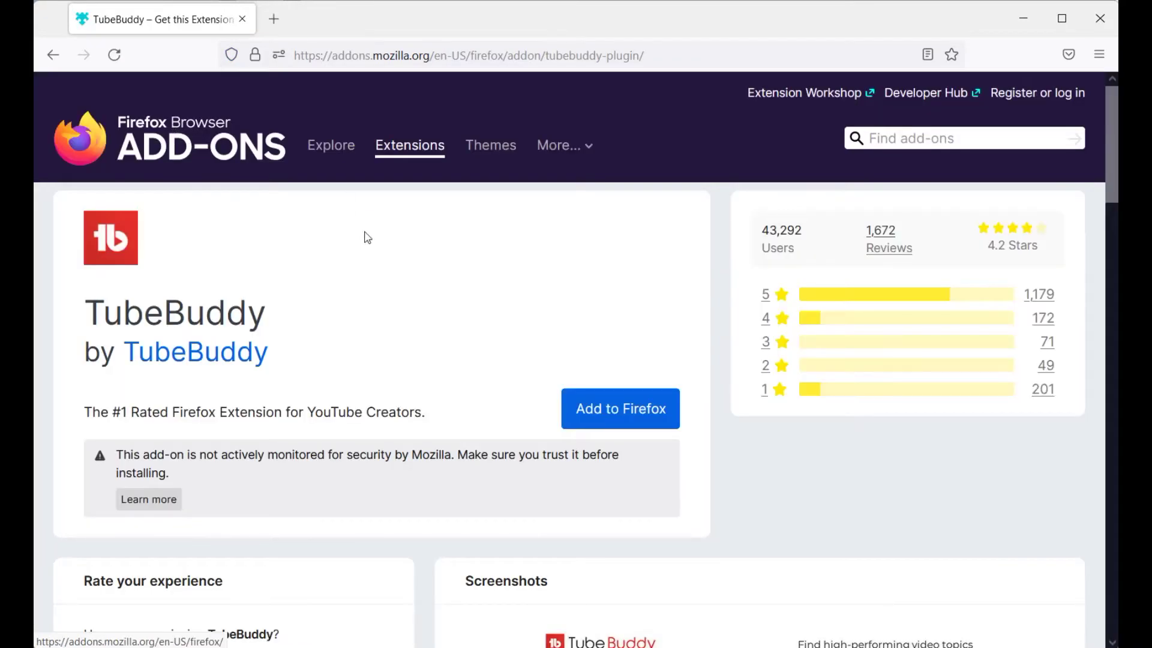
# Add TubeBuddy to Firefox and grant its requested permissions
pyautogui.click(609, 412)
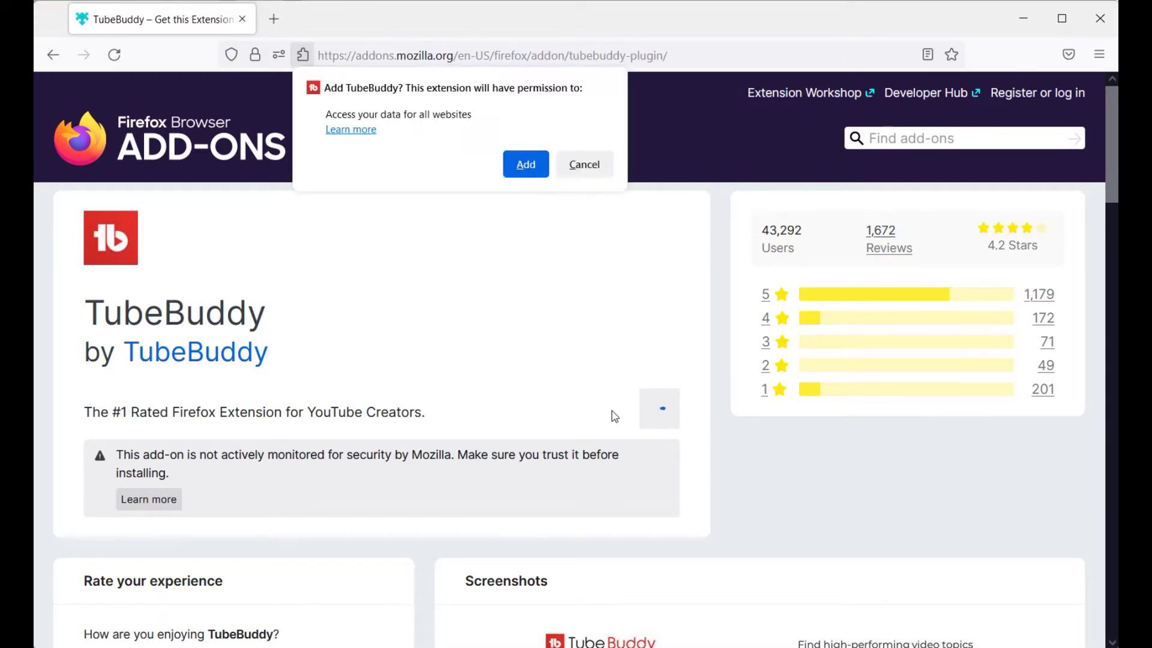
pyautogui.click(520, 171)
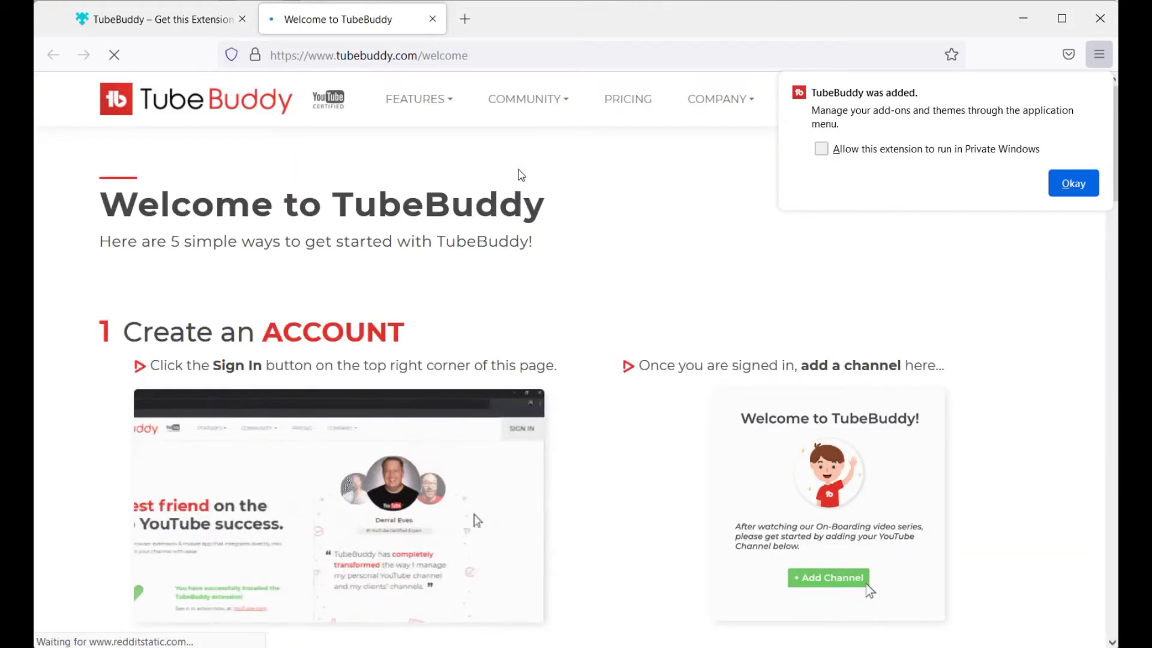
# Accept the Privacy Policy and Terms of Use, then sign in to TubeBuddy with Google
pyautogui.click(1073, 183)
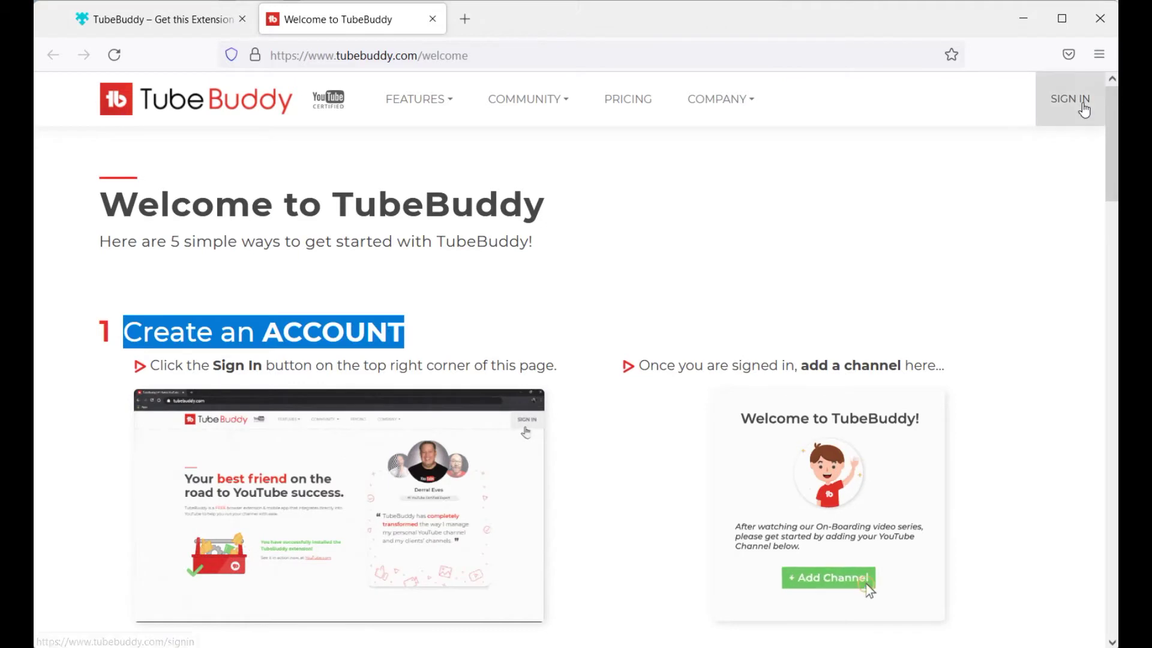
pyautogui.click(1065, 105)
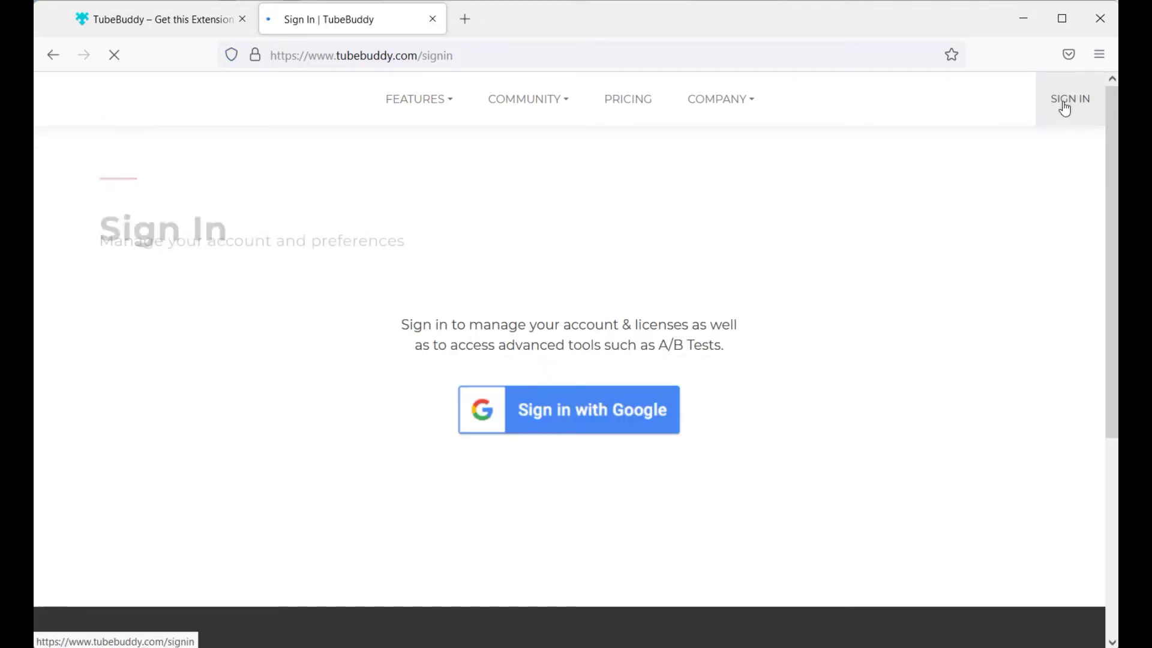
pyautogui.click(105, 395)
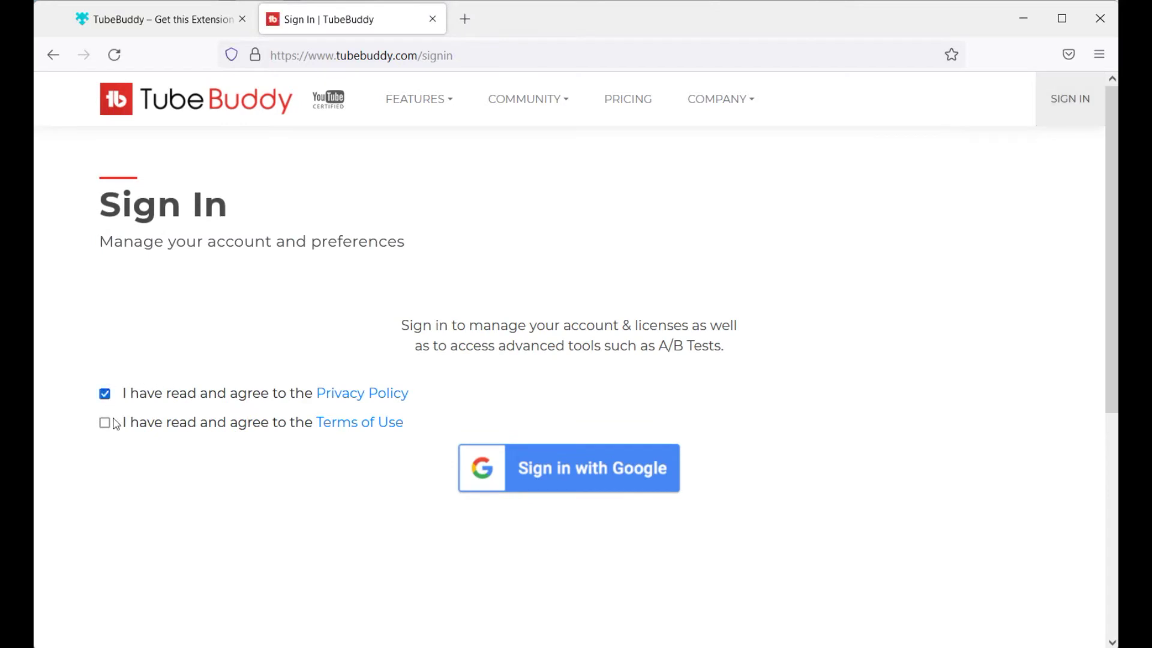
pyautogui.click(105, 422)
pyautogui.click(562, 474)
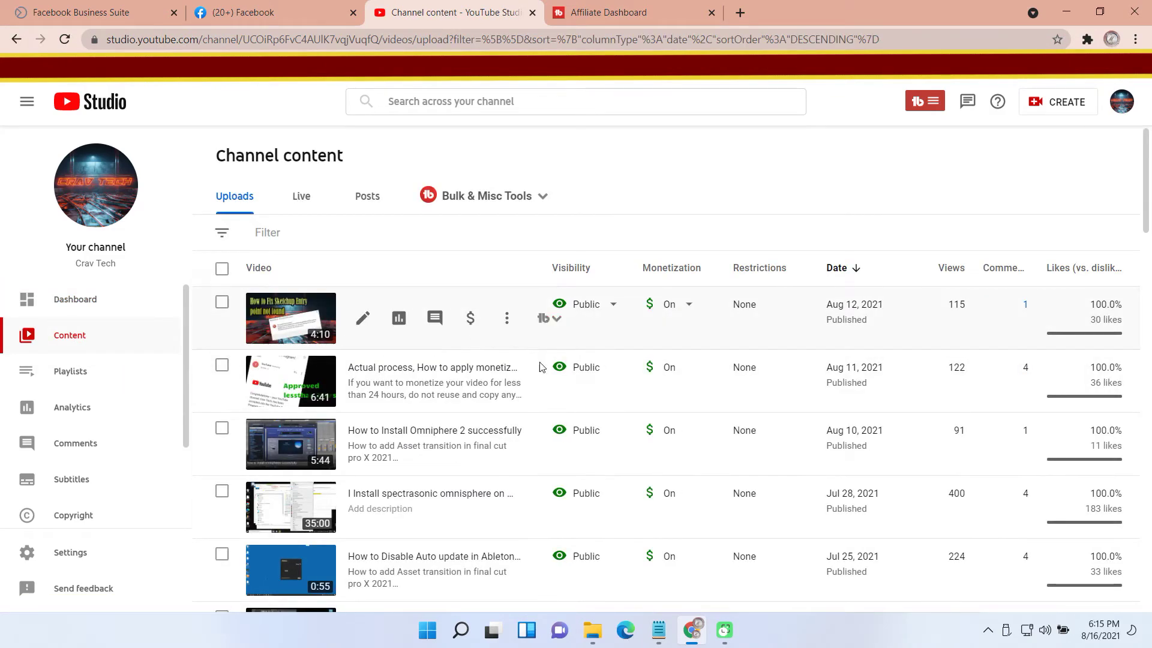
# Open the details page of the 'How to Fix Lumion 11 Start-Up Error Problem' video
pyautogui.click(544, 446)
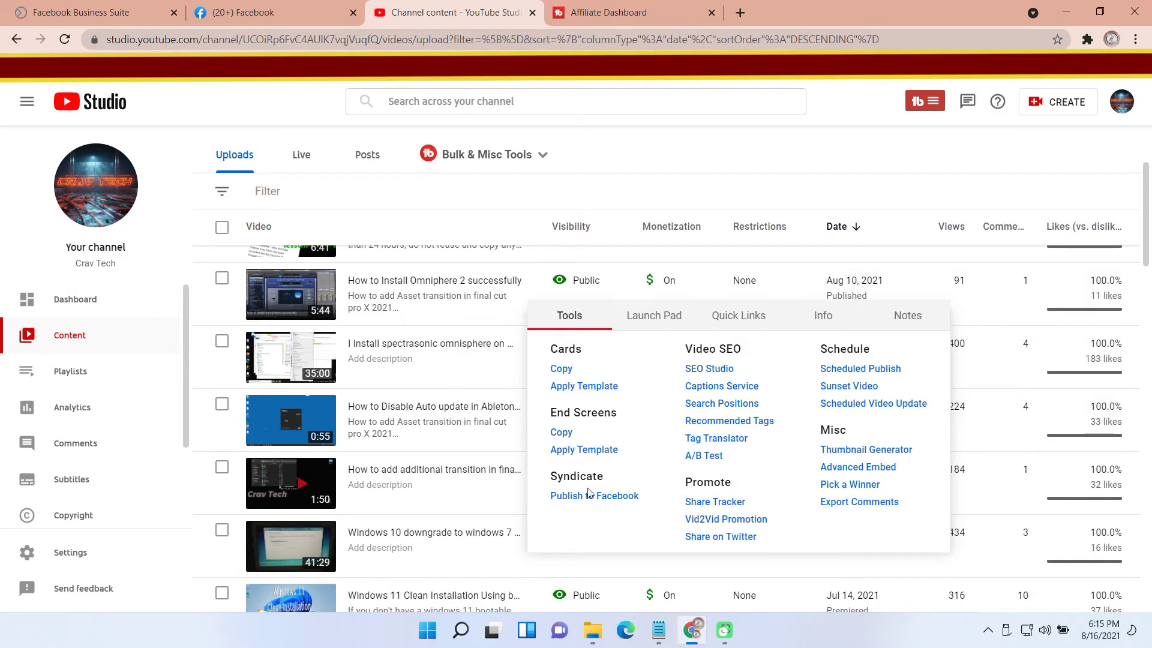
pyautogui.scroll(-4, 840, 450)
pyautogui.scroll(-6, 954, 414)
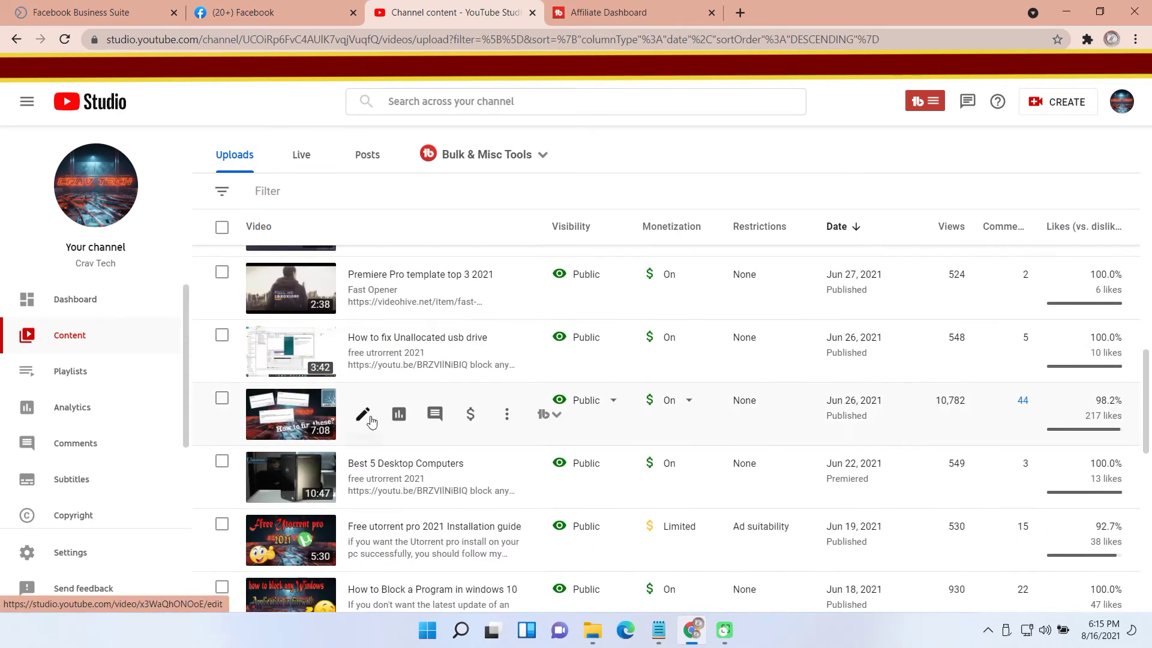
pyautogui.click(363, 414)
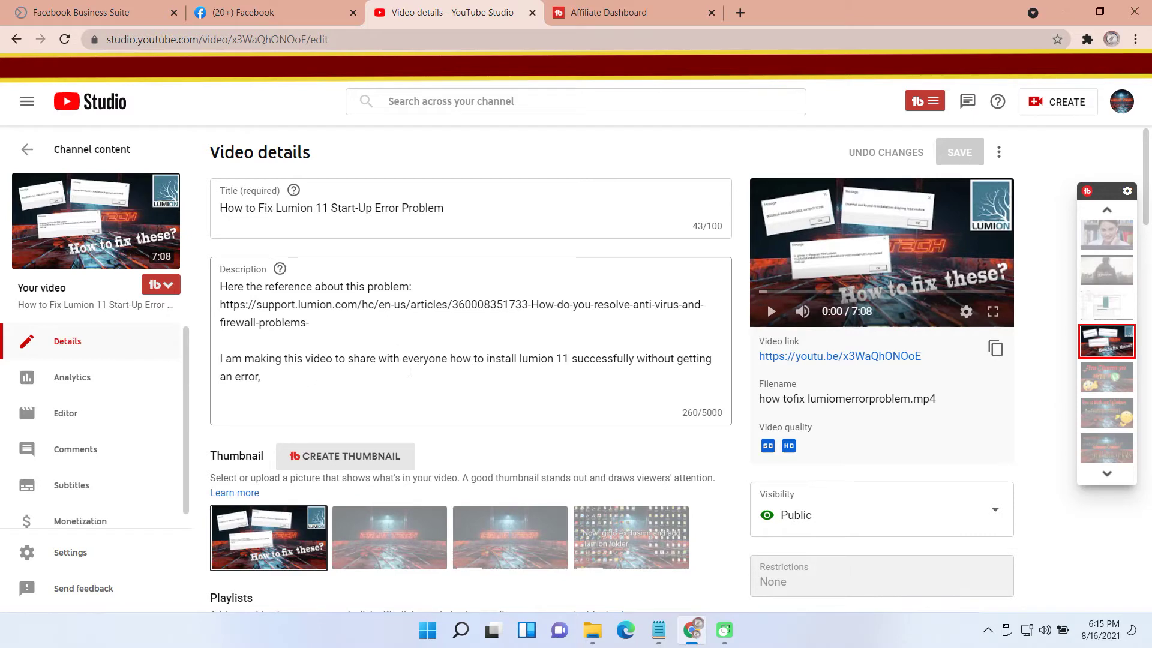
# Scroll down to the empty Tags box and launch TubeBuddy's Keyword Explorer from it
pyautogui.scroll(-3, 574, 376)
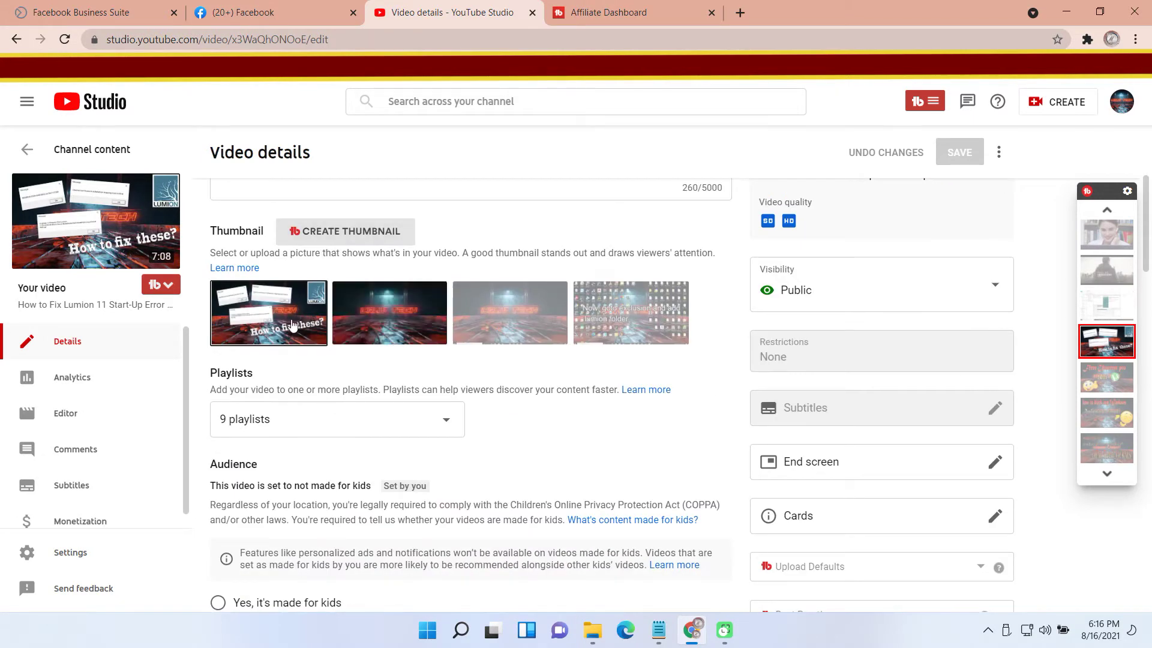
pyautogui.scroll(-1, 296, 369)
pyautogui.scroll(-2, 300, 384)
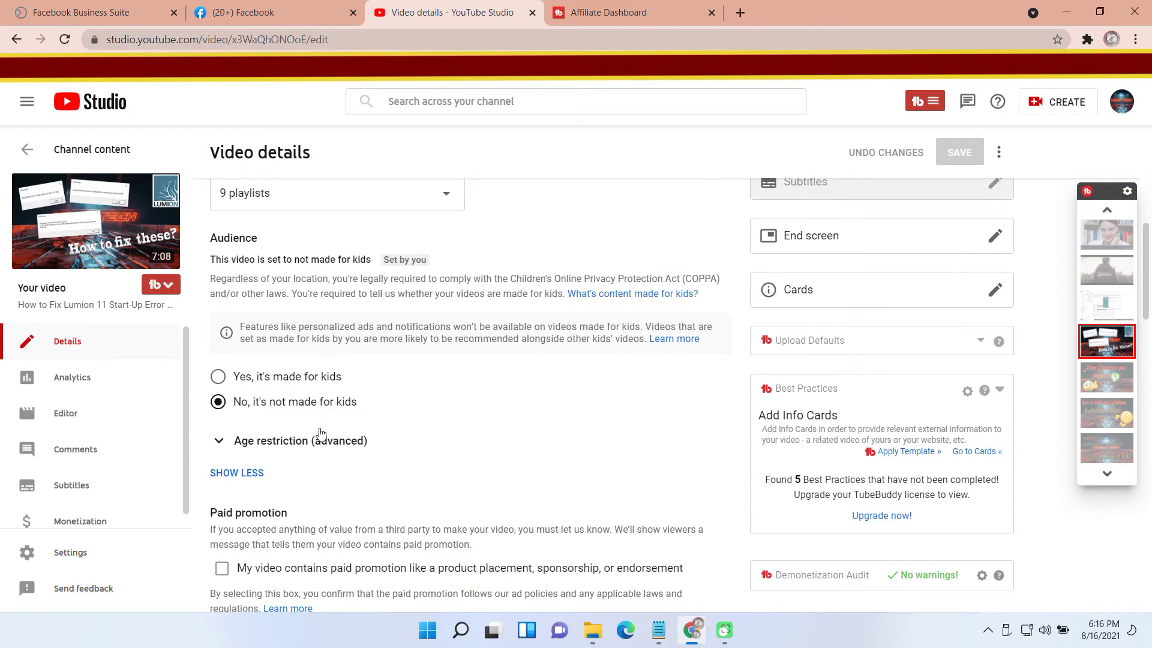
pyautogui.scroll(-2, 312, 414)
pyautogui.scroll(-1, 320, 431)
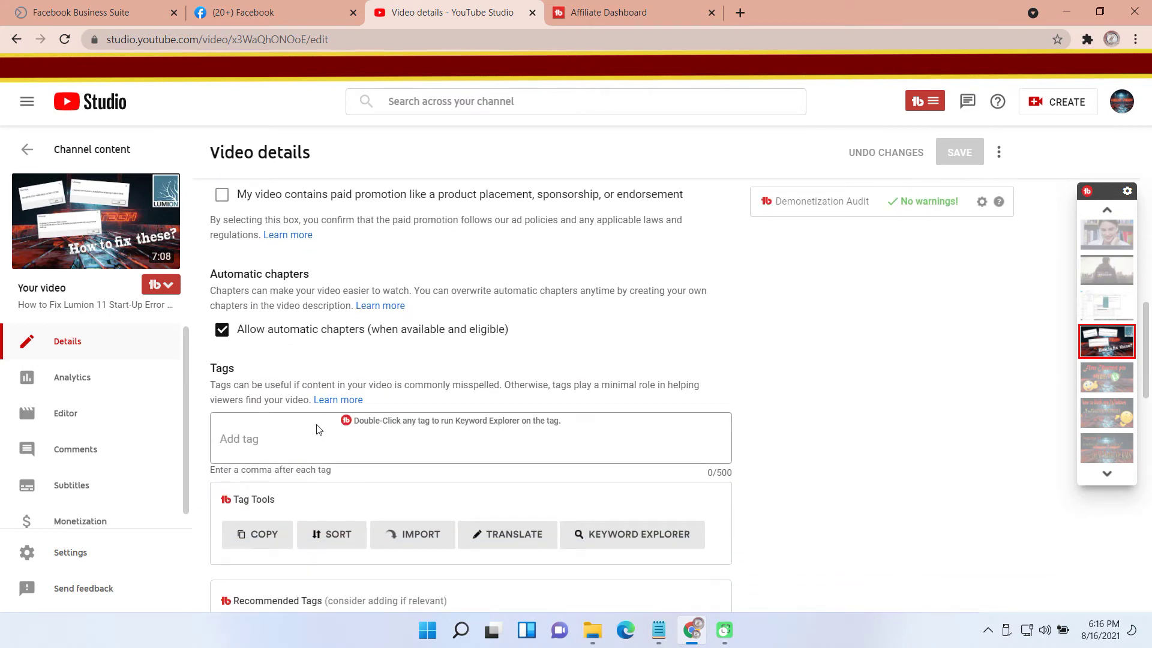
pyautogui.scroll(-1, 318, 430)
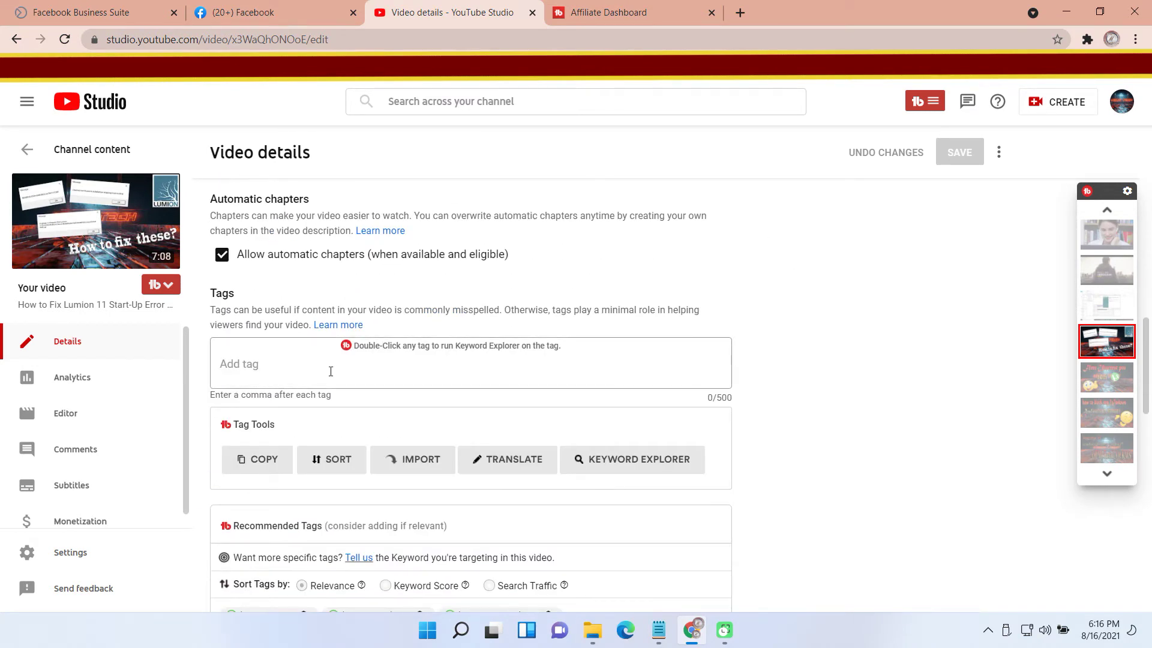
pyautogui.click(352, 382)
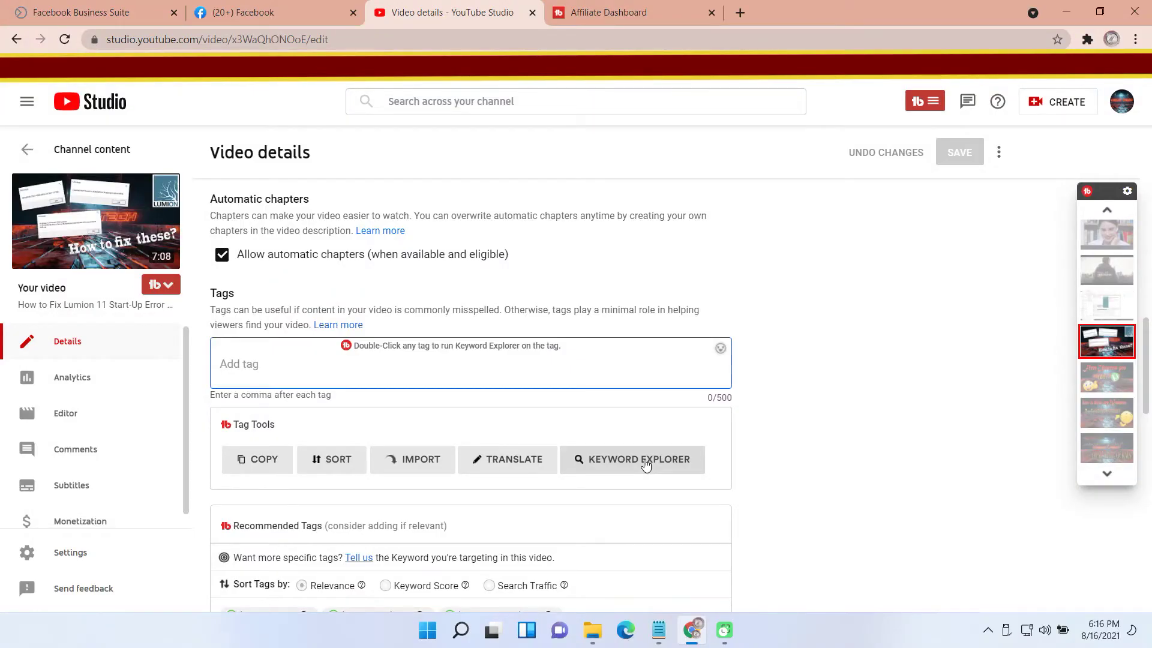
pyautogui.click(646, 465)
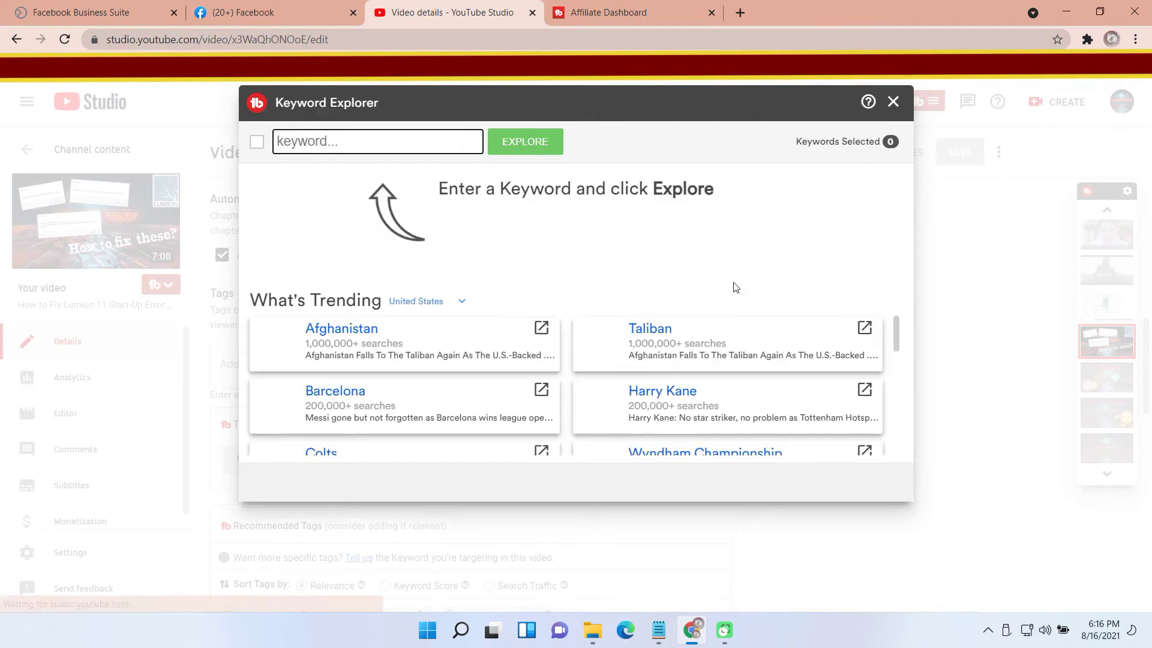
# Research 'how to fix channel not found in lumion 11' and insert it as a video tag
pyautogui.write('how to fix')
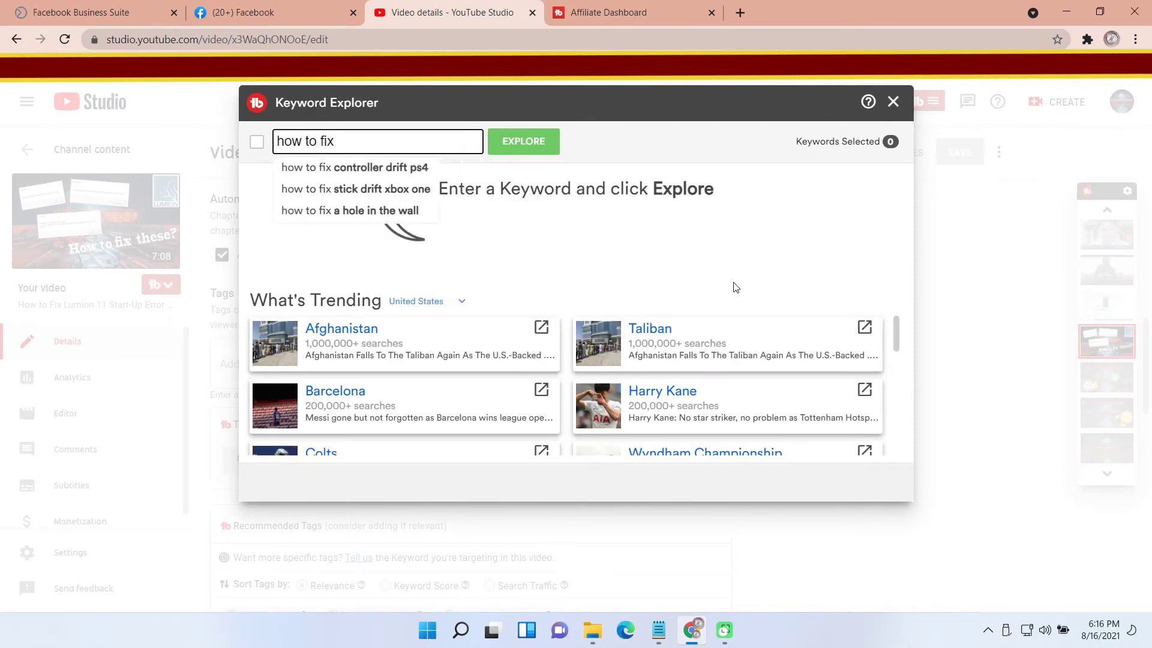
pyautogui.write(' lumion 11')
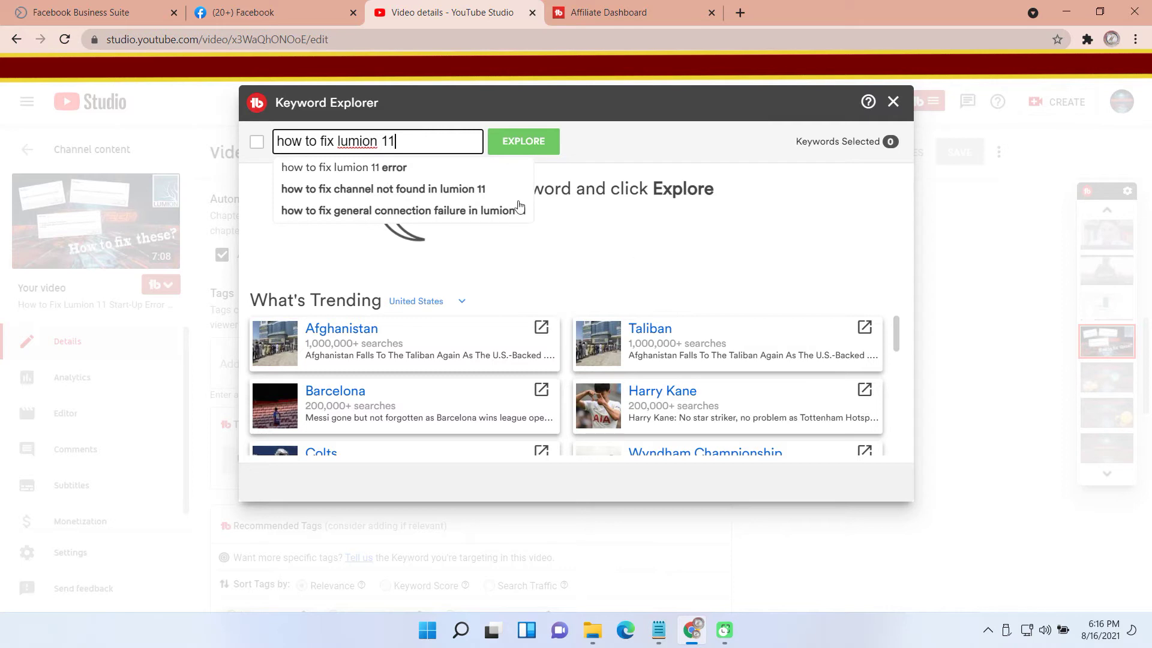
pyautogui.click(476, 188)
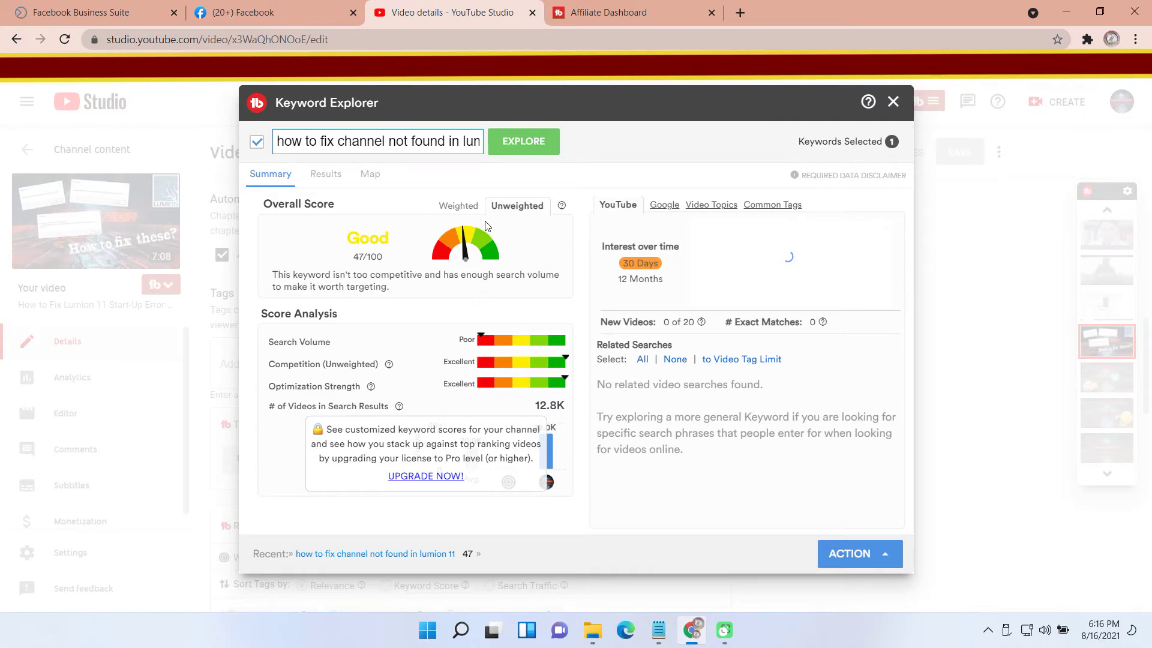
pyautogui.click(882, 554)
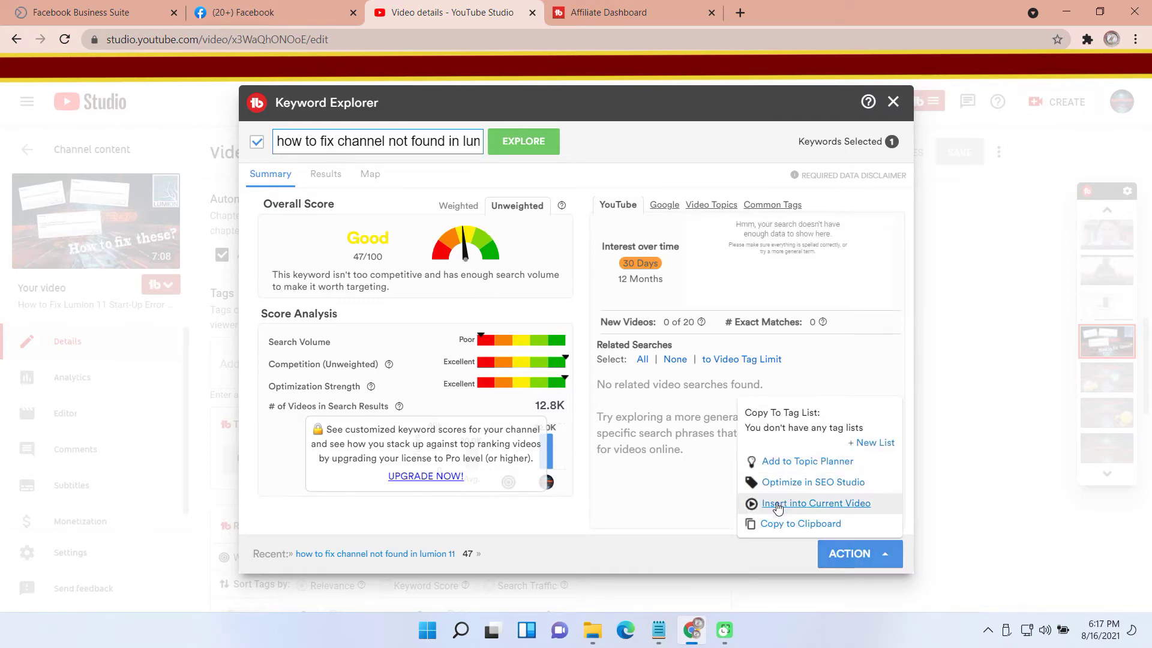
pyautogui.click(778, 504)
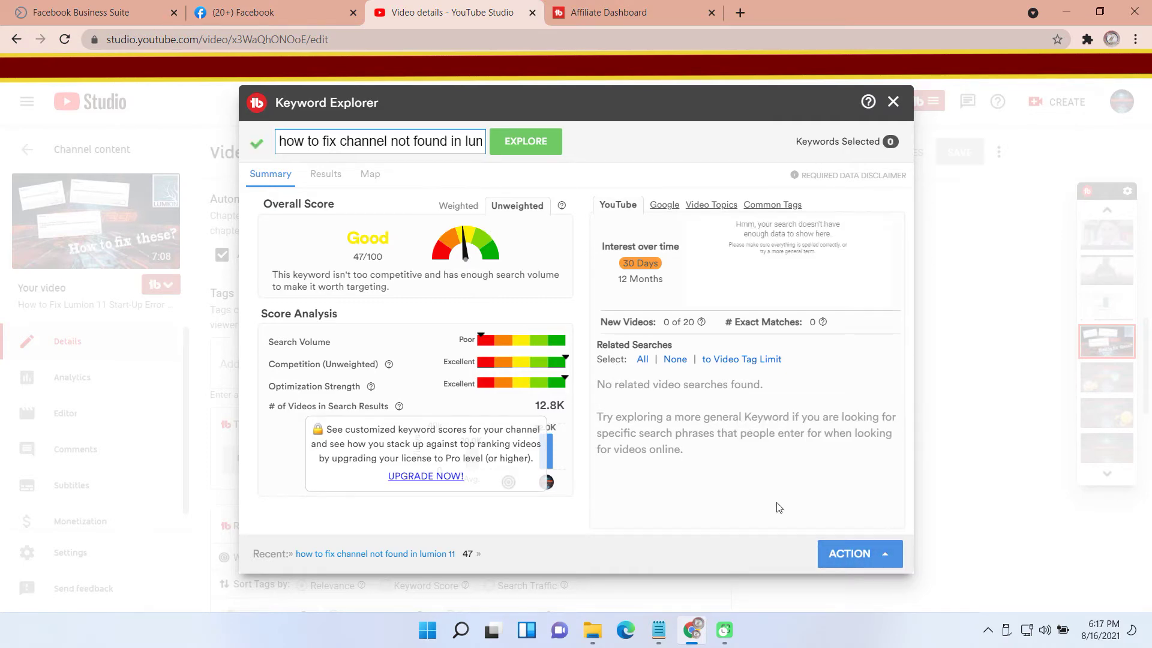
pyautogui.click(893, 102)
pyautogui.scroll(-1, 330, 432)
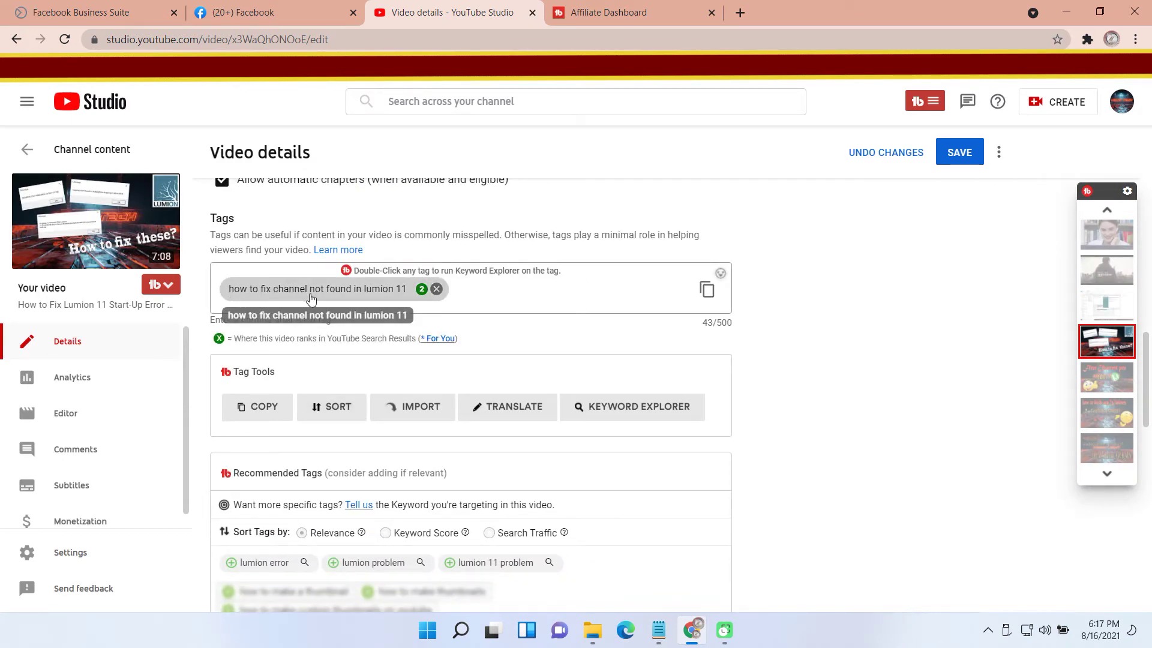
# Reopen Keyword Explorer from the Tags box for a new keyword search
pyautogui.click(494, 294)
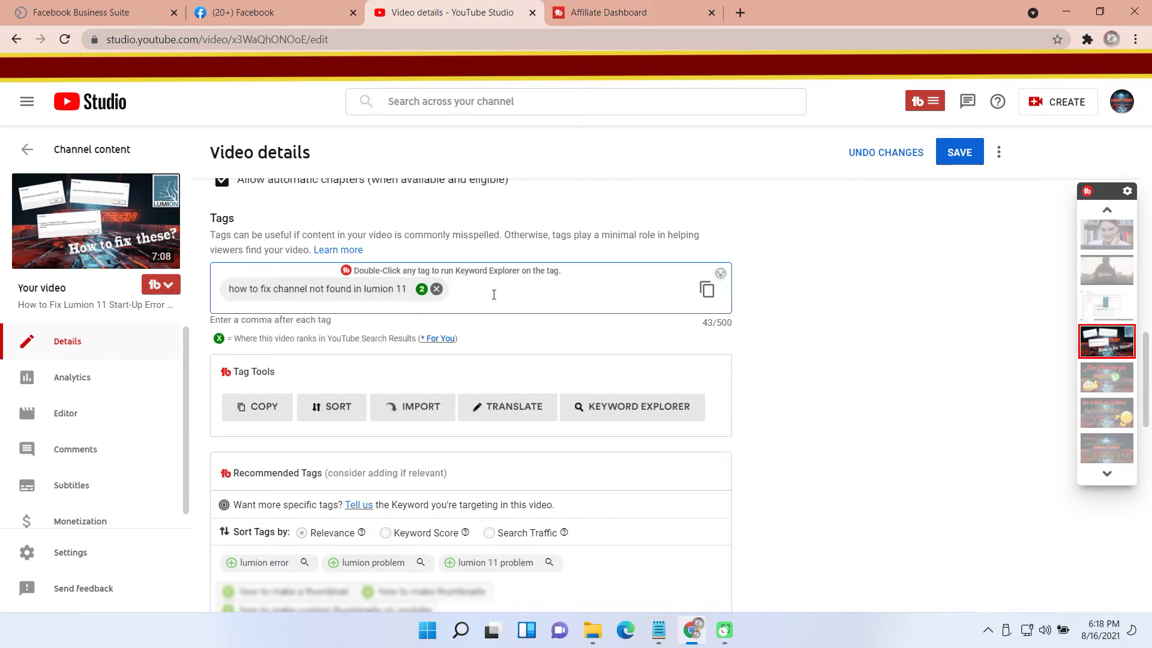
pyautogui.click(620, 420)
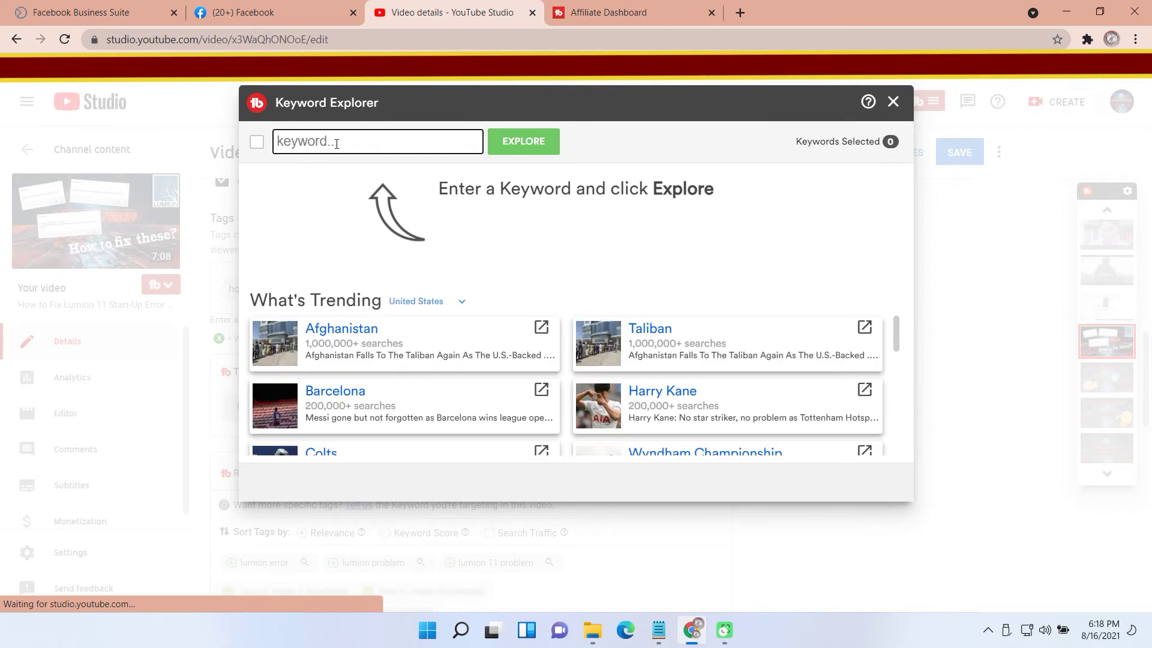
# Research 'channel not found in installation lumion 11' and insert it as a video tag
pyautogui.write('xhannel')
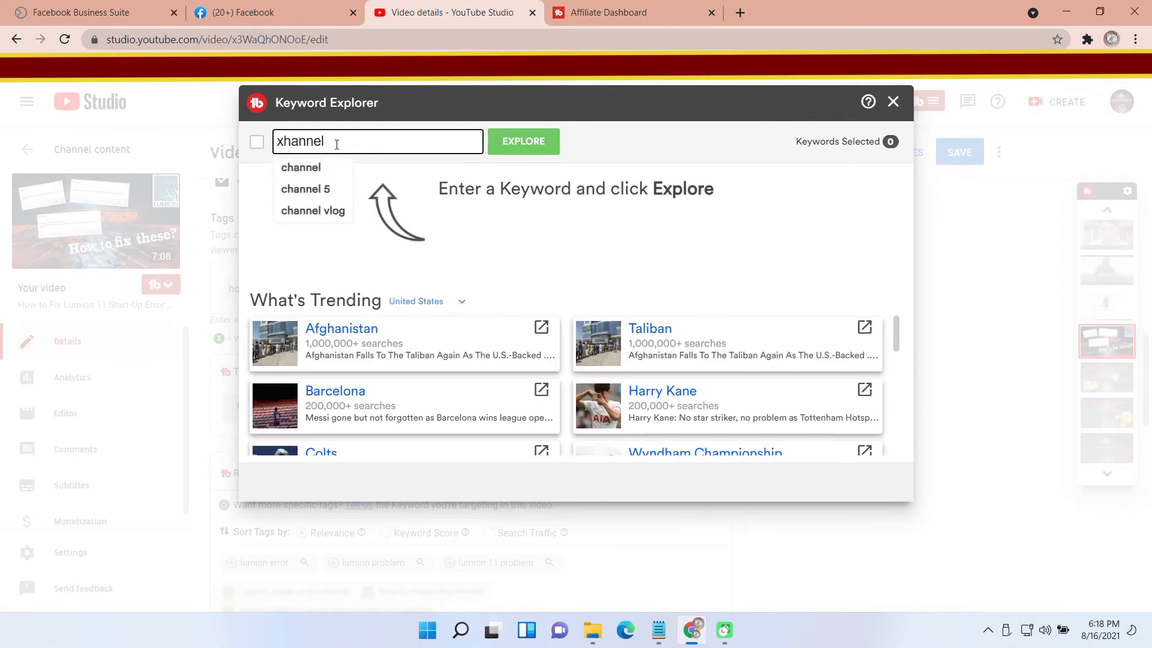
pyautogui.press('BackSpace')
pyautogui.press('BackSpace')
pyautogui.press('BackSpace')
pyautogui.write('channel ')
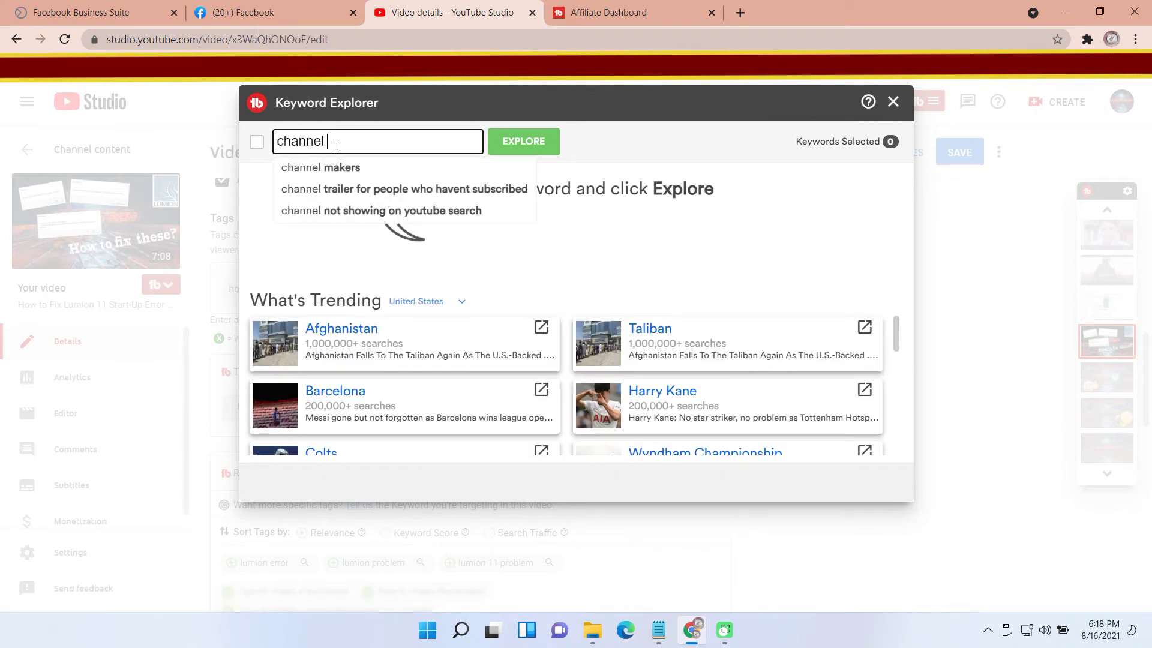
pyautogui.write('not found')
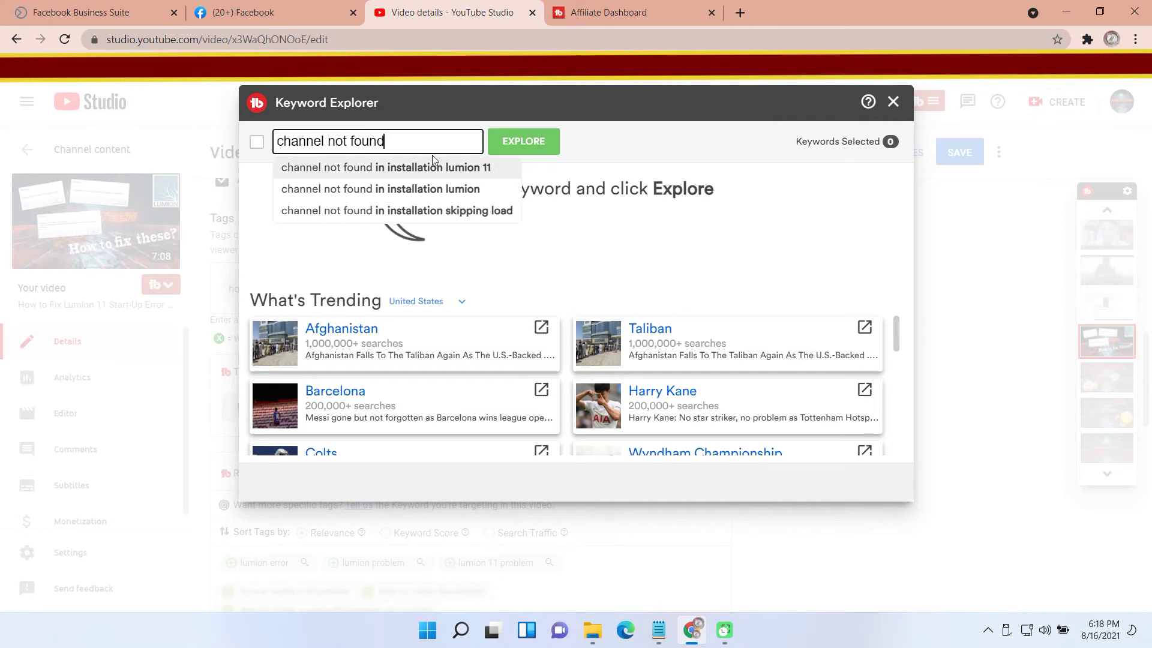
pyautogui.click(437, 168)
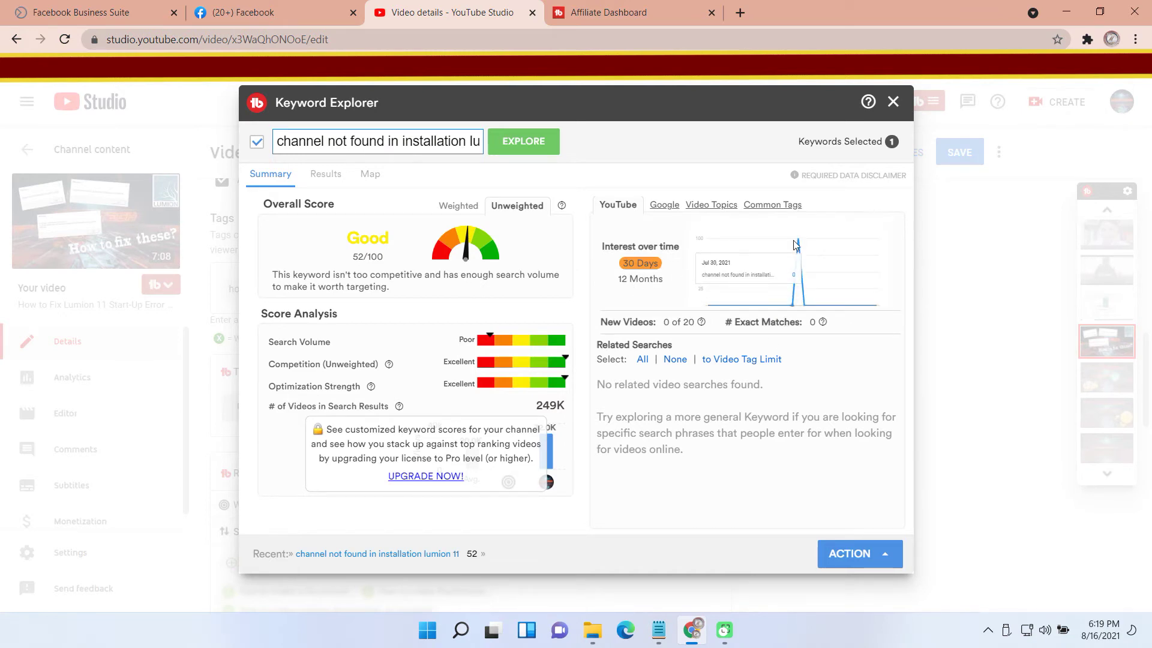
pyautogui.click(855, 553)
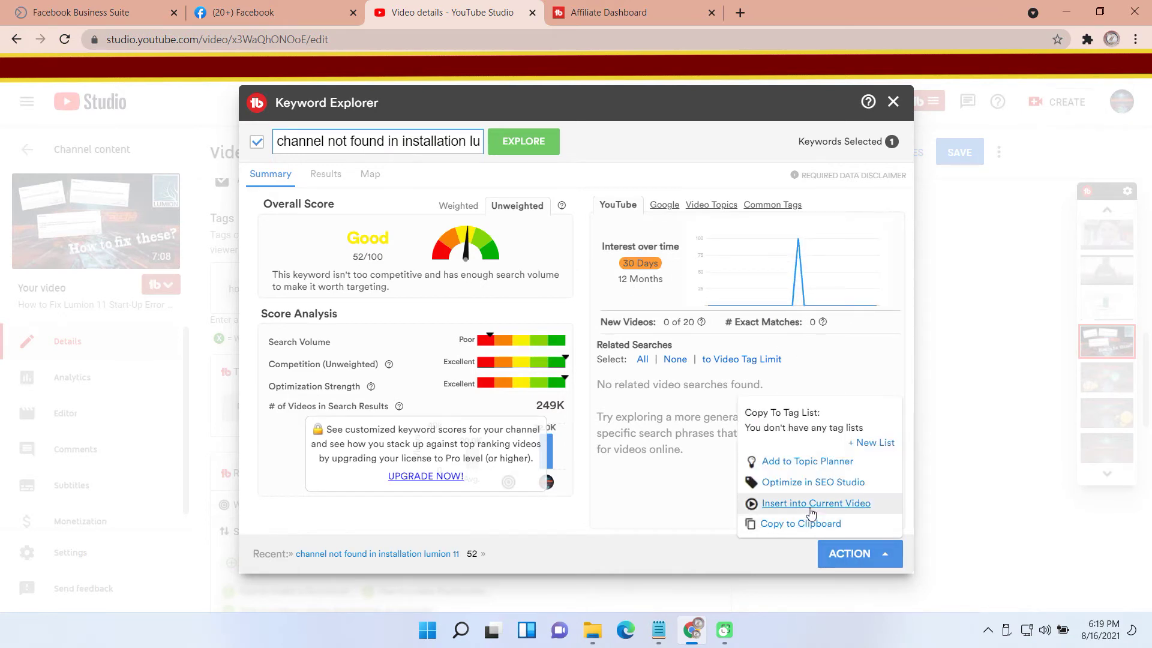
pyautogui.click(802, 508)
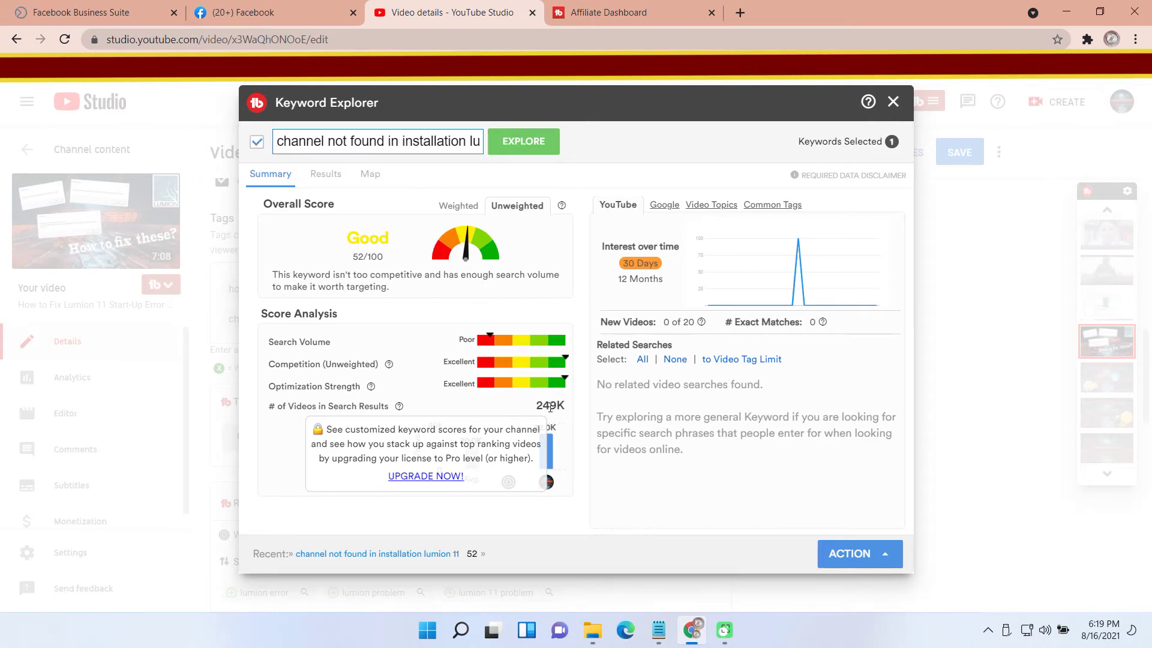
# Research 'lumion 11 error channel not found' and insert it as a third tag
pyautogui.moveTo(477, 142); pyautogui.dragTo(207, 147)
pyautogui.press('BackSpace')
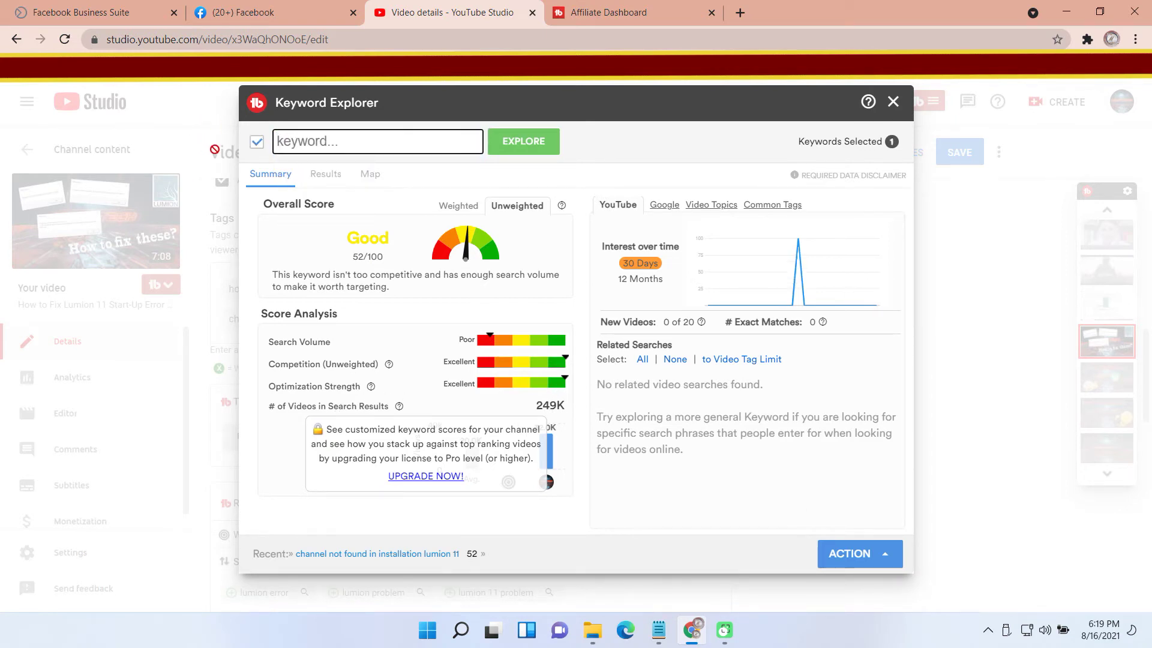
pyautogui.write('channel')
pyautogui.press('BackSpace')
pyautogui.press('BackSpace')
pyautogui.press('BackSpace')
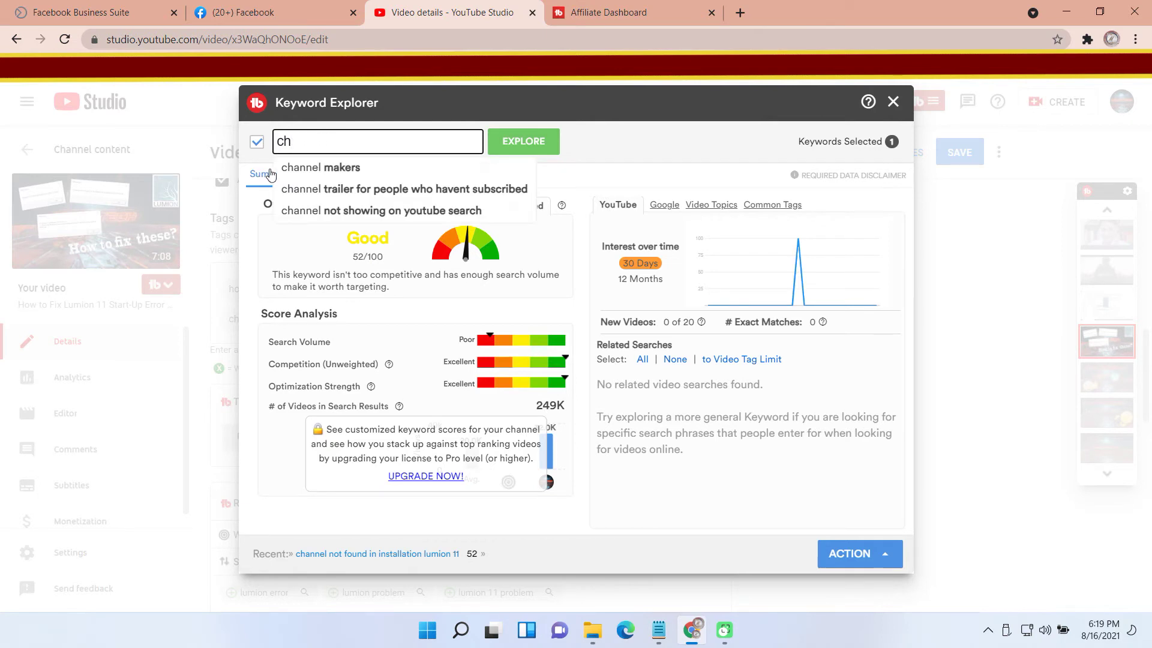
pyautogui.press('BackSpace')
pyautogui.press('BackSpace')
pyautogui.write('lumion 11')
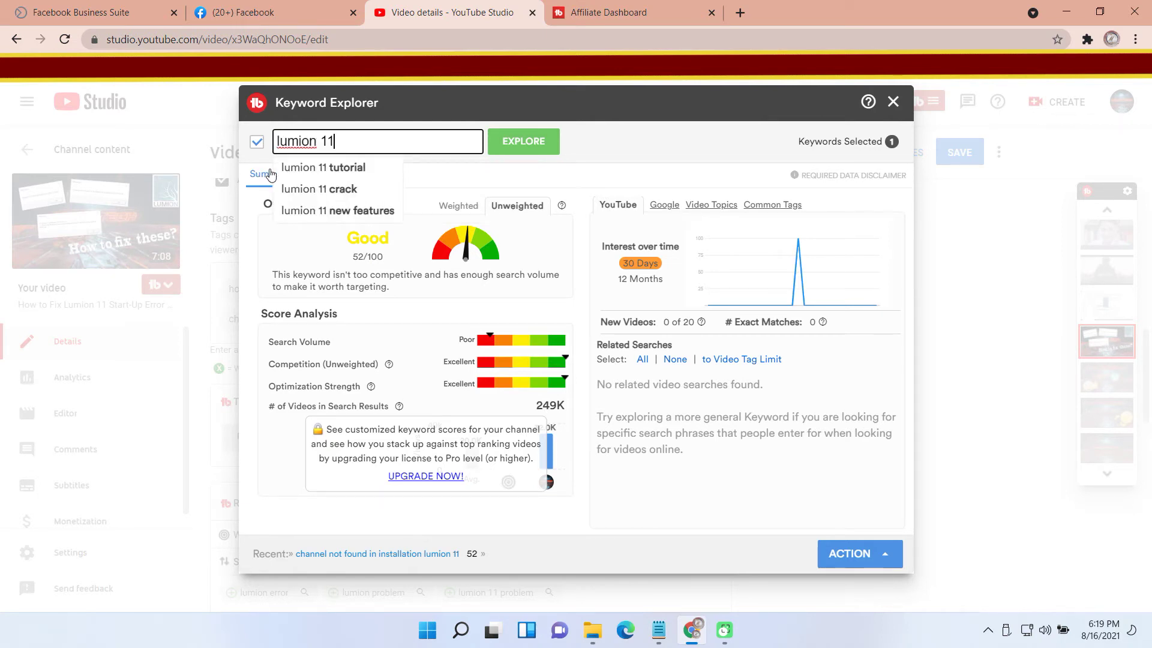
pyautogui.write(' er')
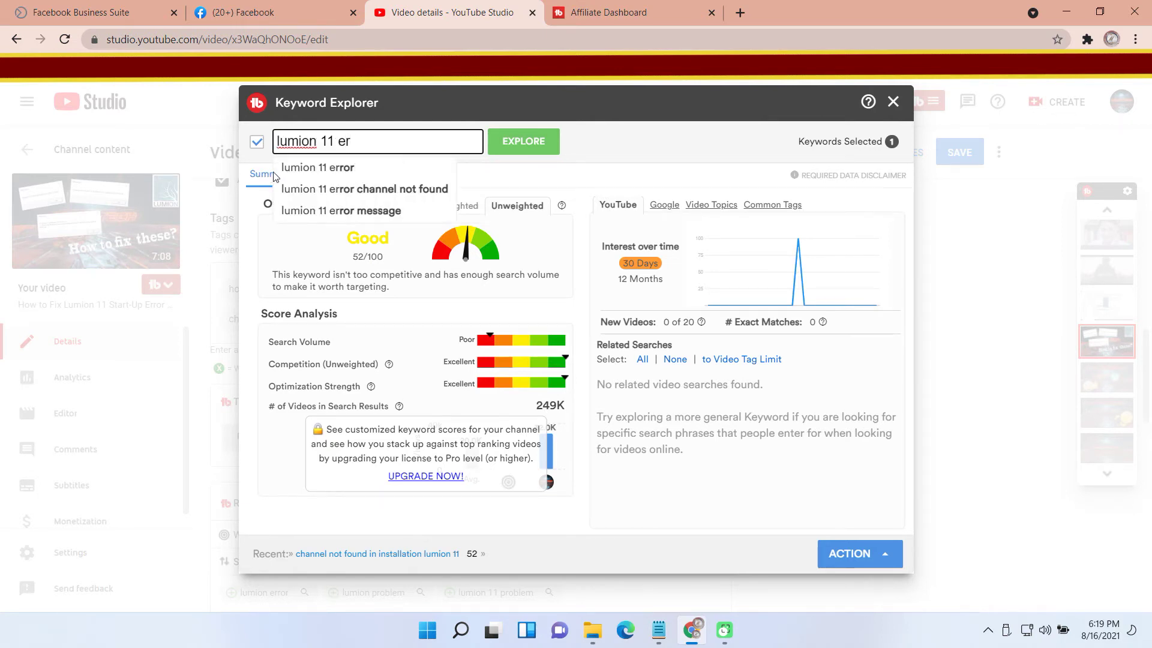
pyautogui.click(348, 188)
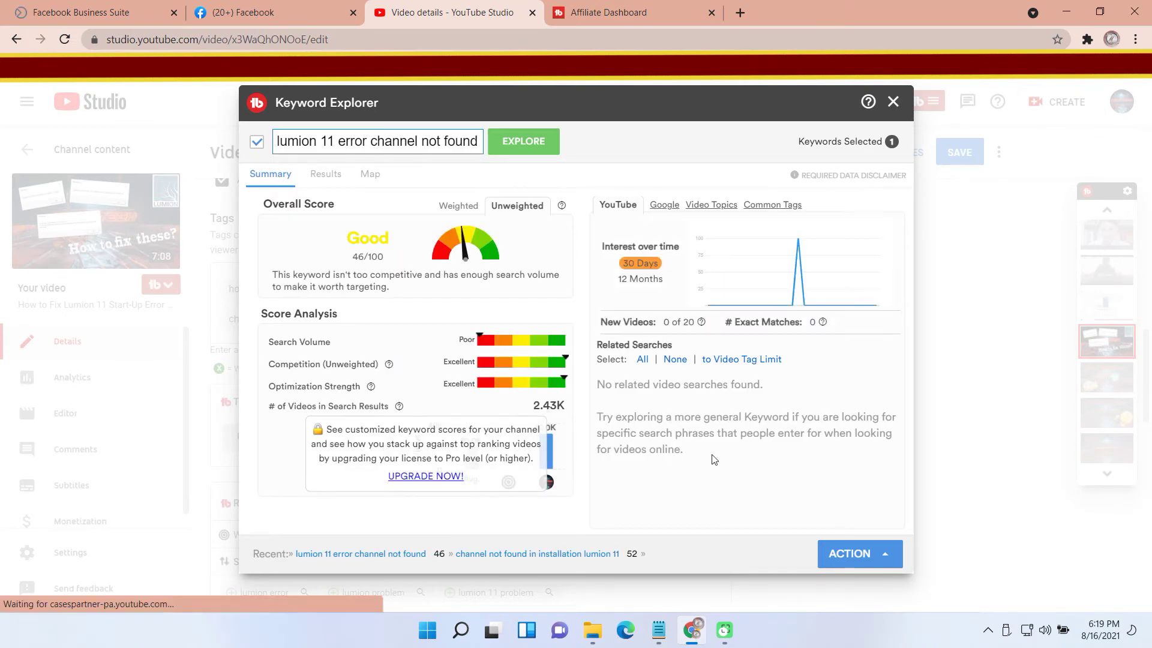
pyautogui.click(822, 547)
pyautogui.click(819, 513)
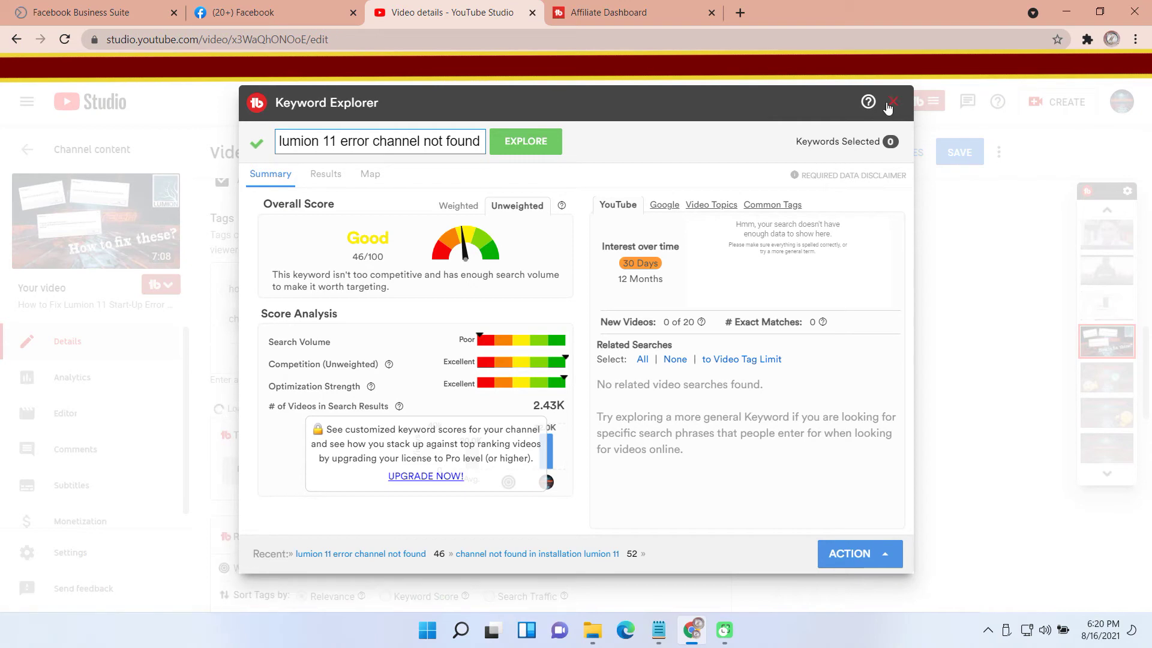
pyautogui.click(892, 101)
# Type the tags 'lumion 11 error' and 'lumion 11 start-up error' into the Tags box
pyautogui.scroll(3, 498, 366)
pyautogui.scroll(-1, 503, 370)
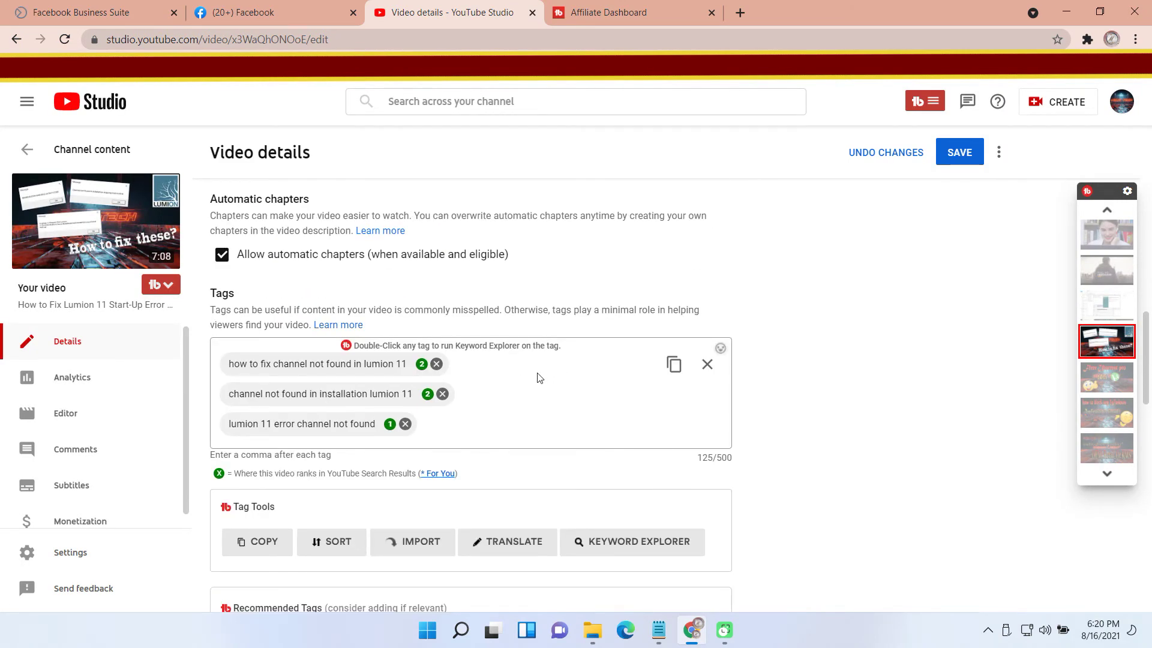
pyautogui.click(477, 436)
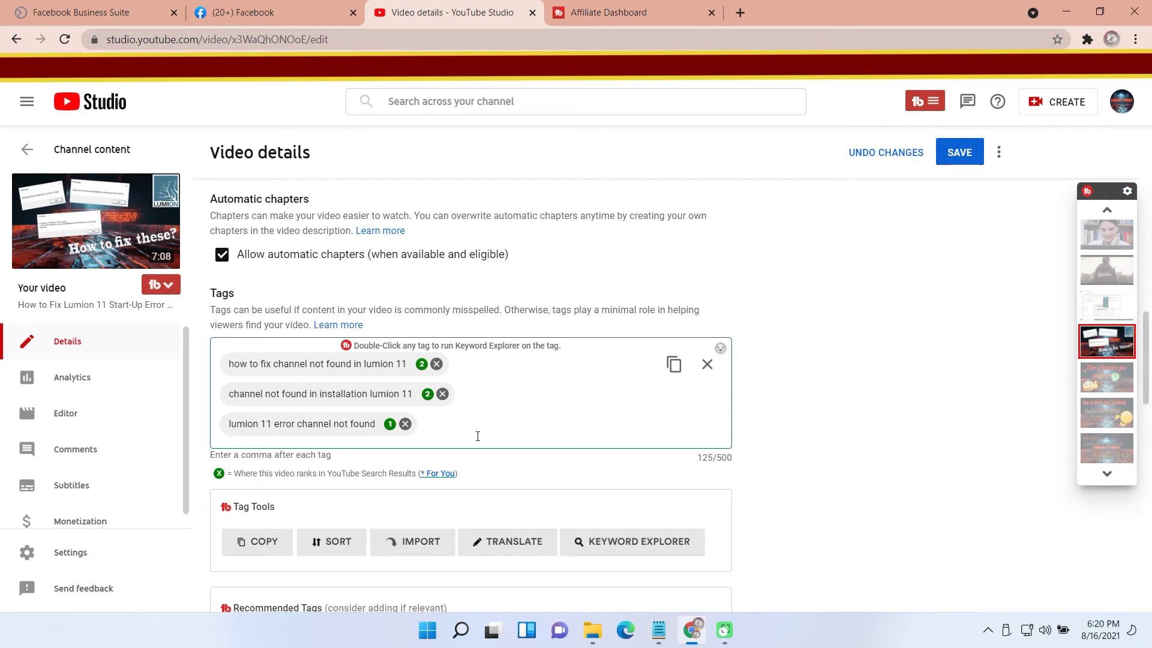
pyautogui.write('lumion 11 error')
pyautogui.press('Return')
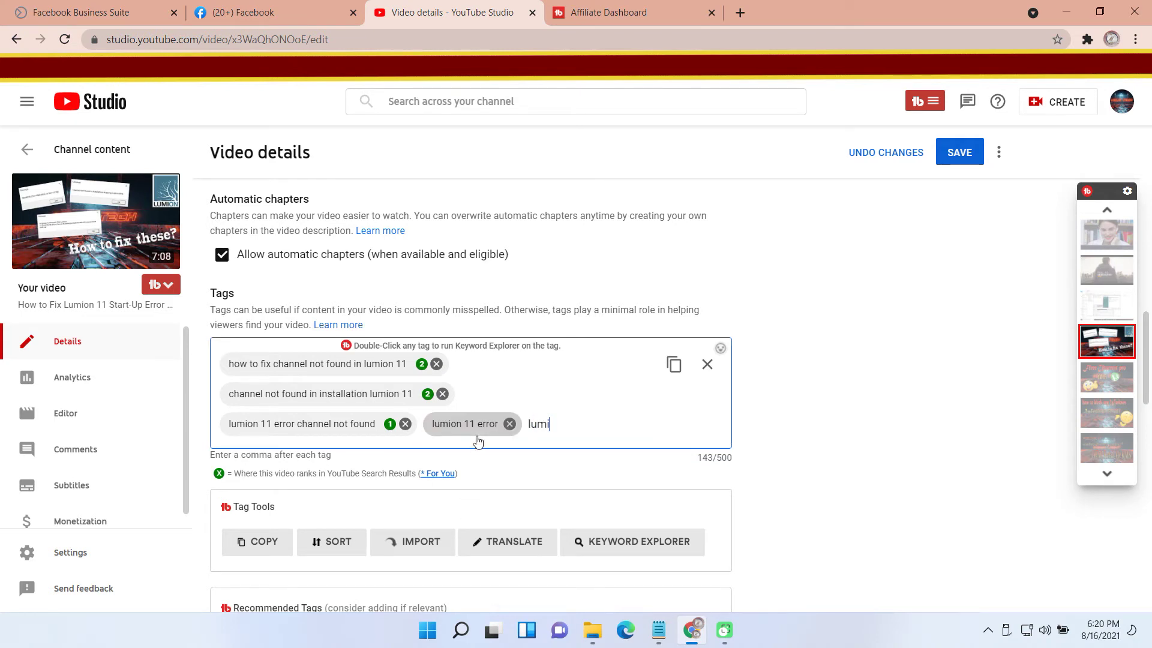
pyautogui.write('on install')
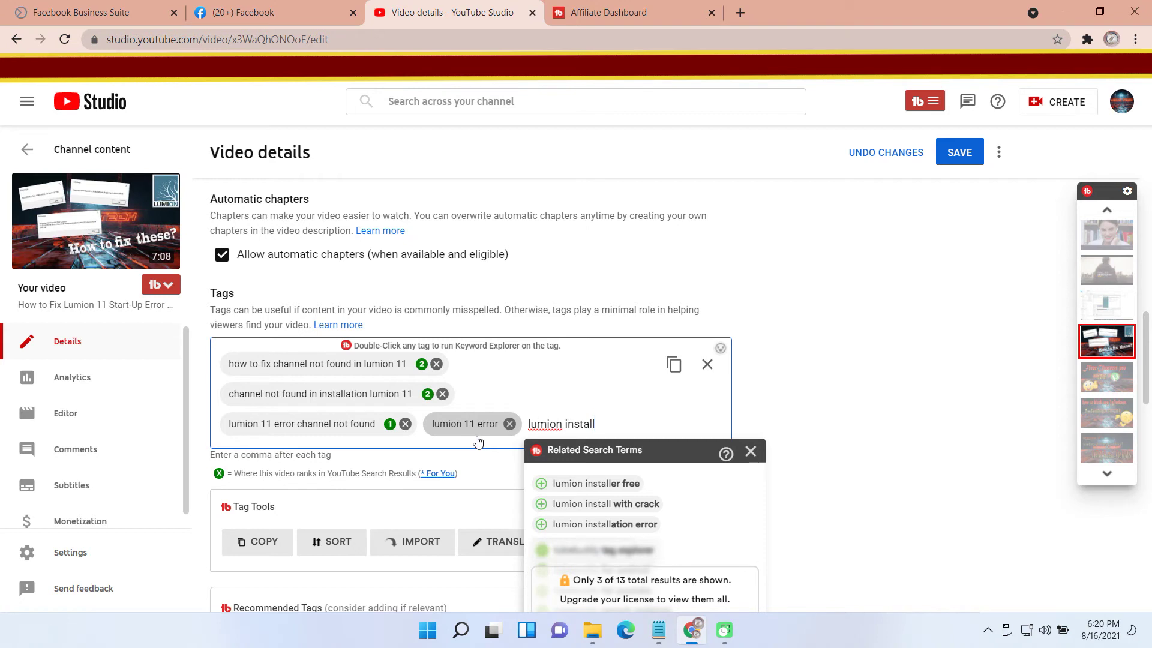
pyautogui.press('BackSpace')
pyautogui.press('BackSpace')
pyautogui.press('BackSpace')
pyautogui.press('BackSpace')
pyautogui.press('BackSpace')
pyautogui.press('BackSpace')
pyautogui.press('BackSpace')
pyautogui.write('11 s')
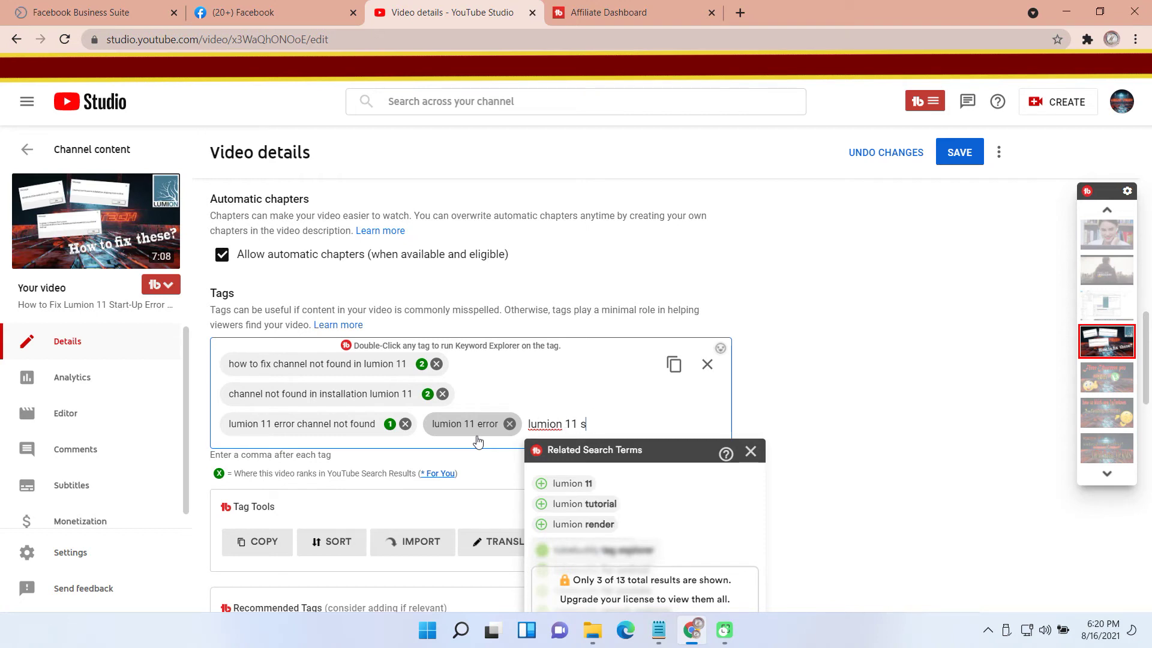
pyautogui.write('tartrror')
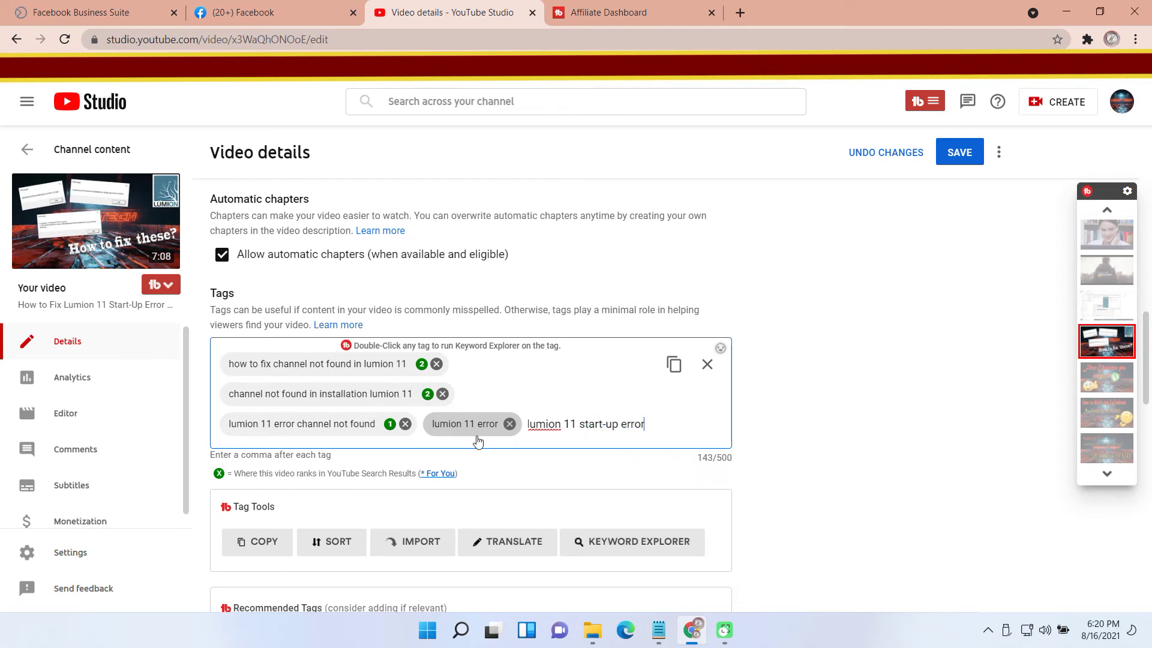
pyautogui.write(',')
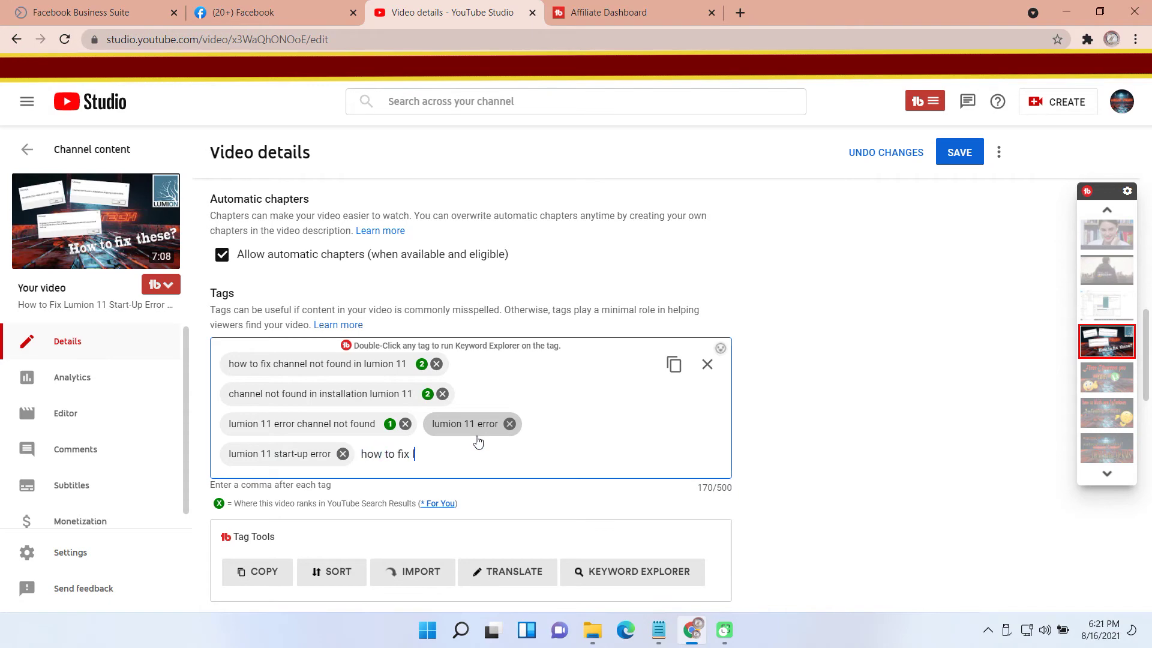
pyautogui.write('11 start')
pyautogui.write(',')
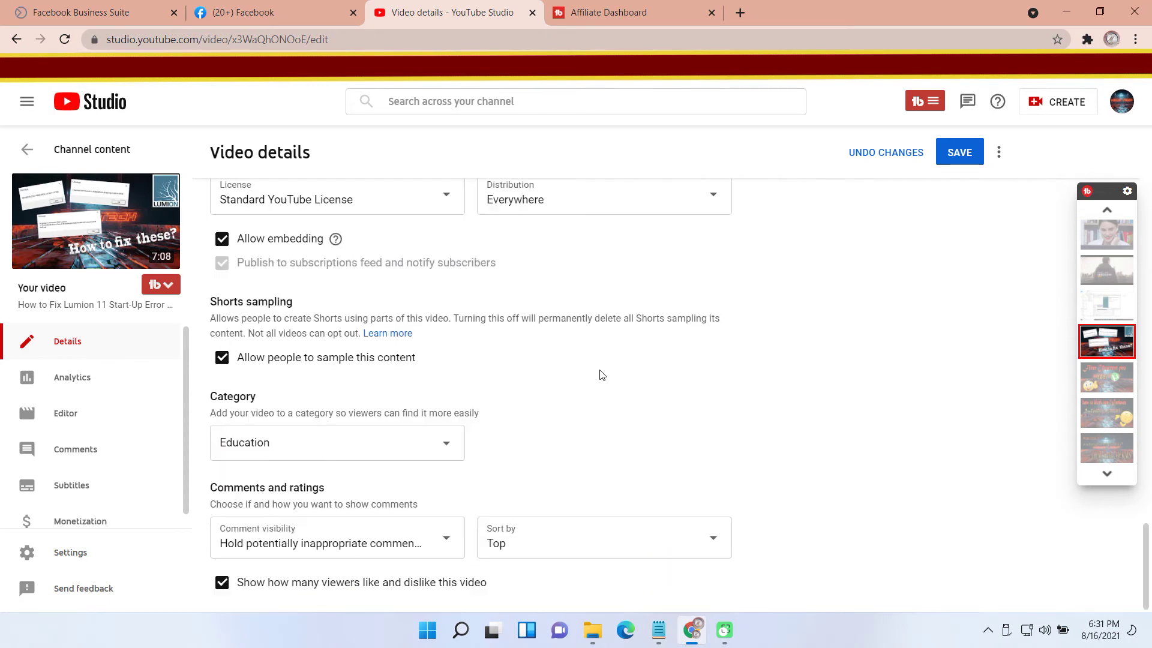
# Save the video details and return to the channel's uploads list
pyautogui.scroll(7, 600, 375)
pyautogui.scroll(10, 601, 374)
pyautogui.scroll(10, 594, 360)
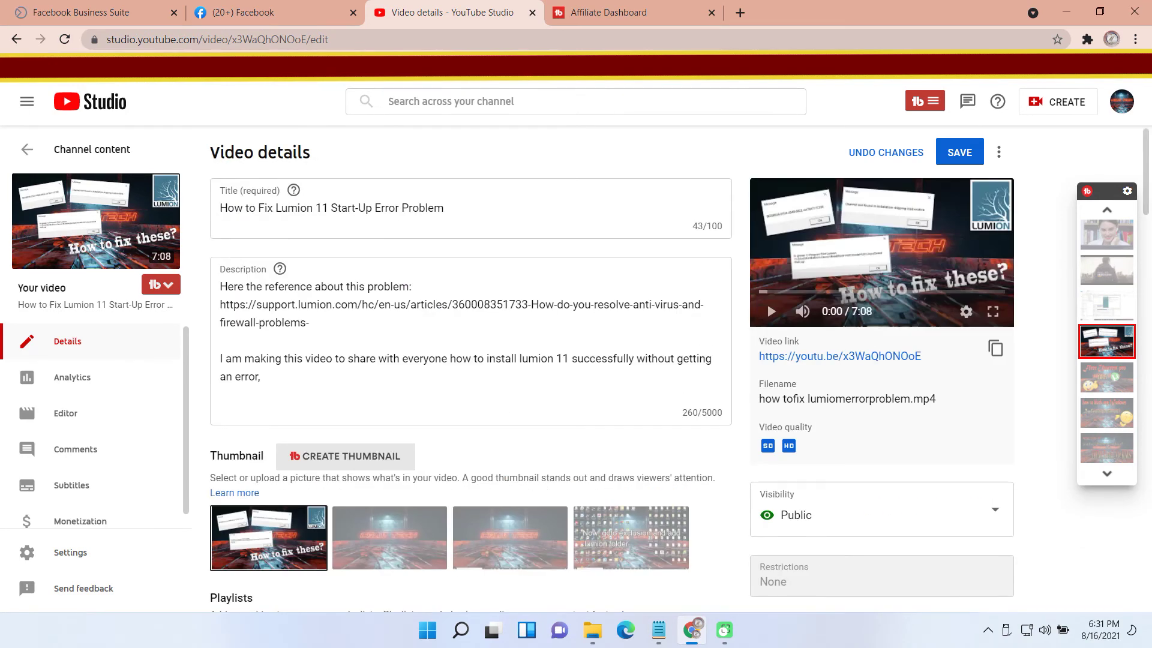
pyautogui.click(958, 156)
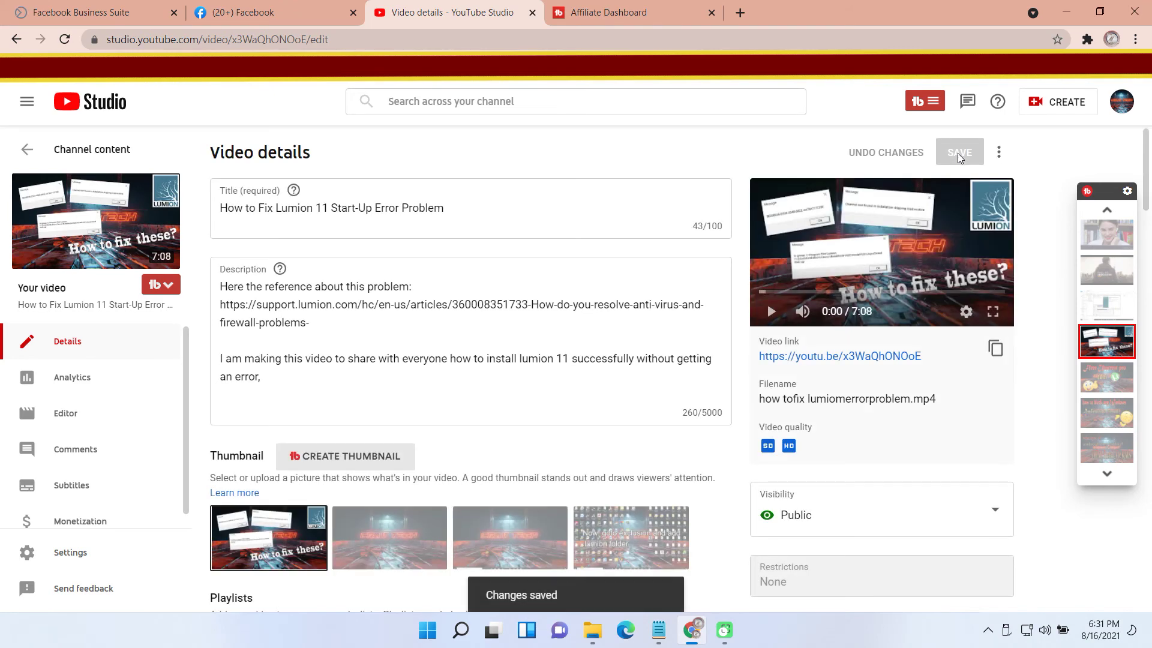
pyautogui.click(27, 149)
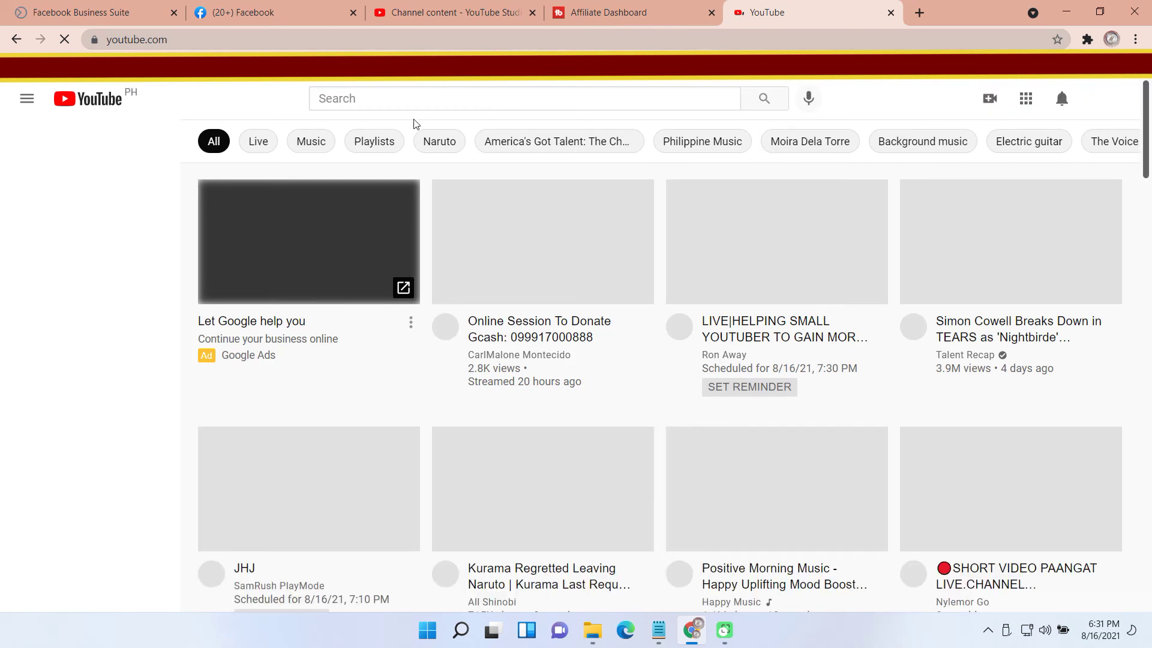
# Search YouTube for 'channel not found in installation lumion 11' to find the Crav Tech fix video
pyautogui.click(365, 96)
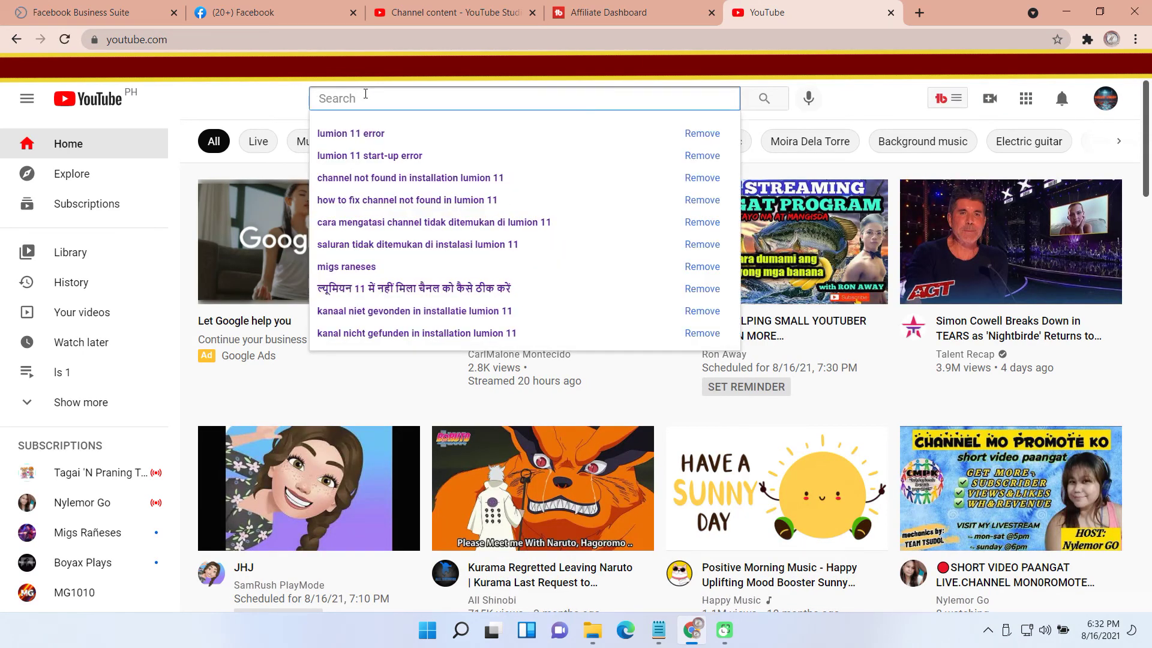
pyautogui.write('how to fix')
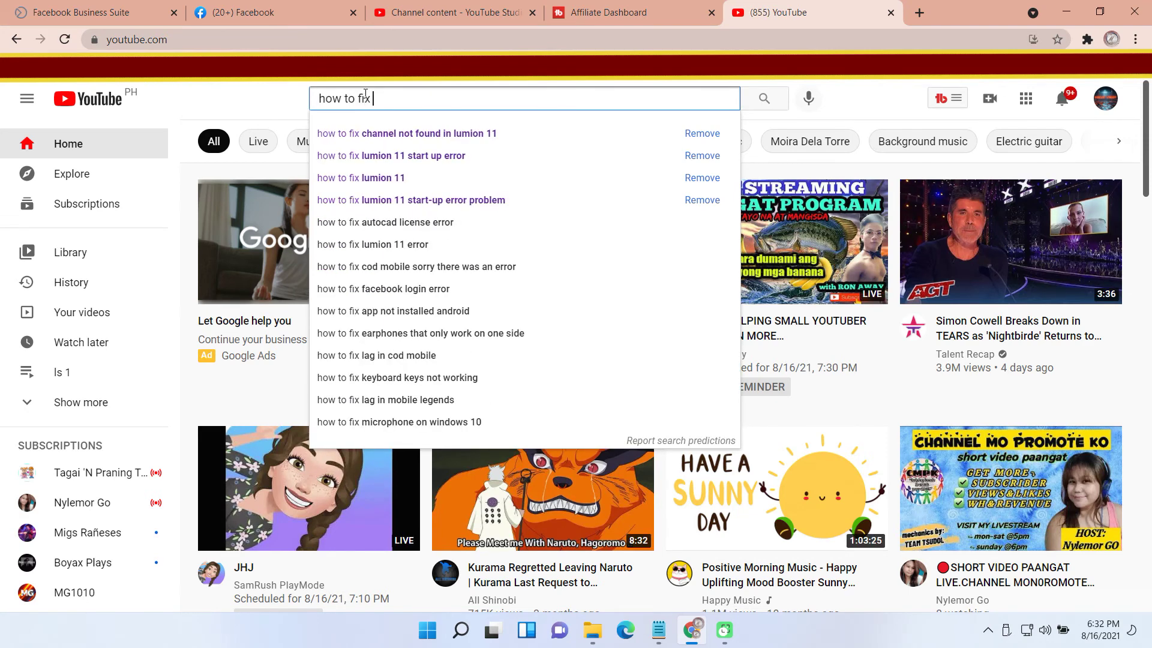
pyautogui.hotkey('ctrl', 'a')
pyautogui.press('BackSpace')
pyautogui.write('channel ')
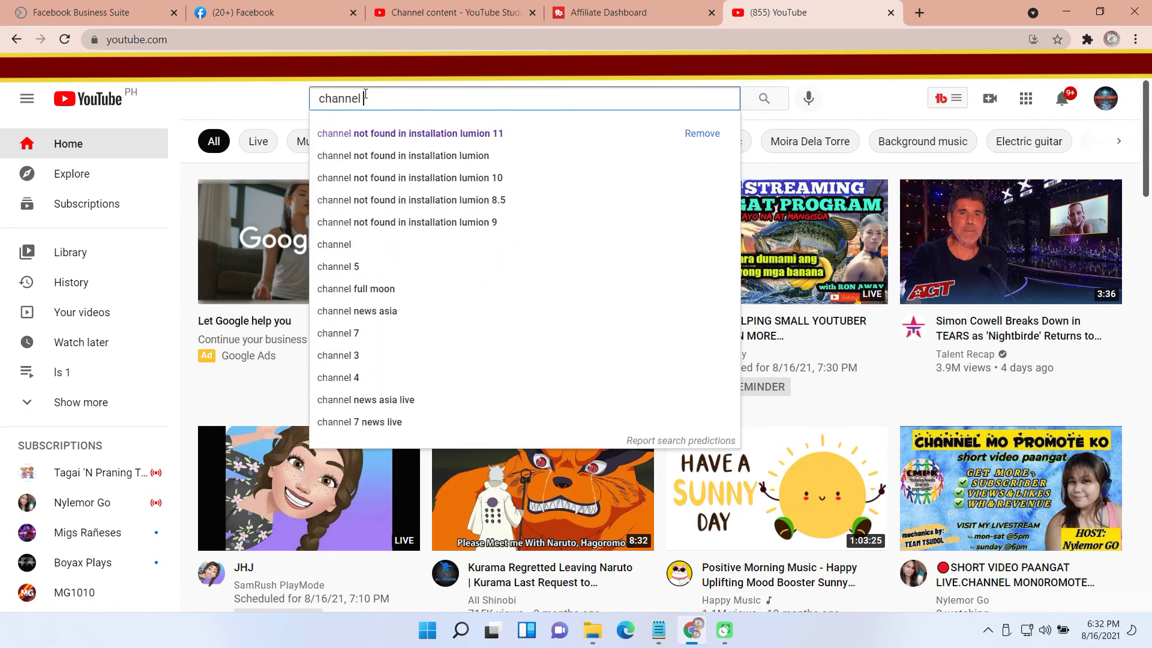
pyautogui.write('not found')
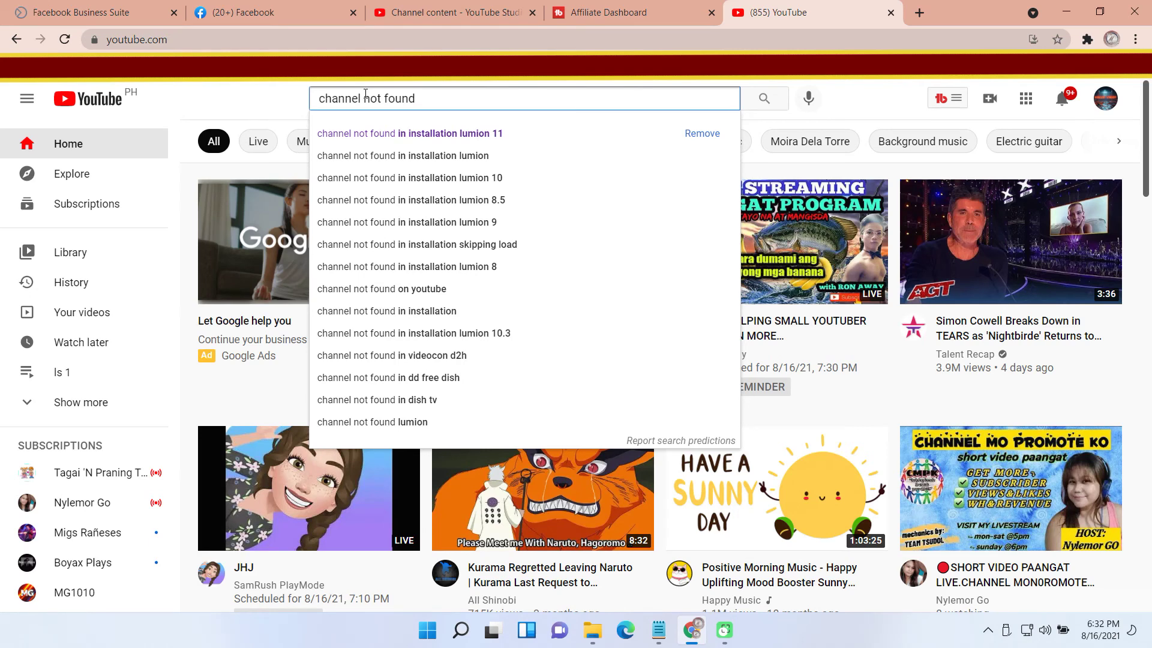
pyautogui.write(' in insta')
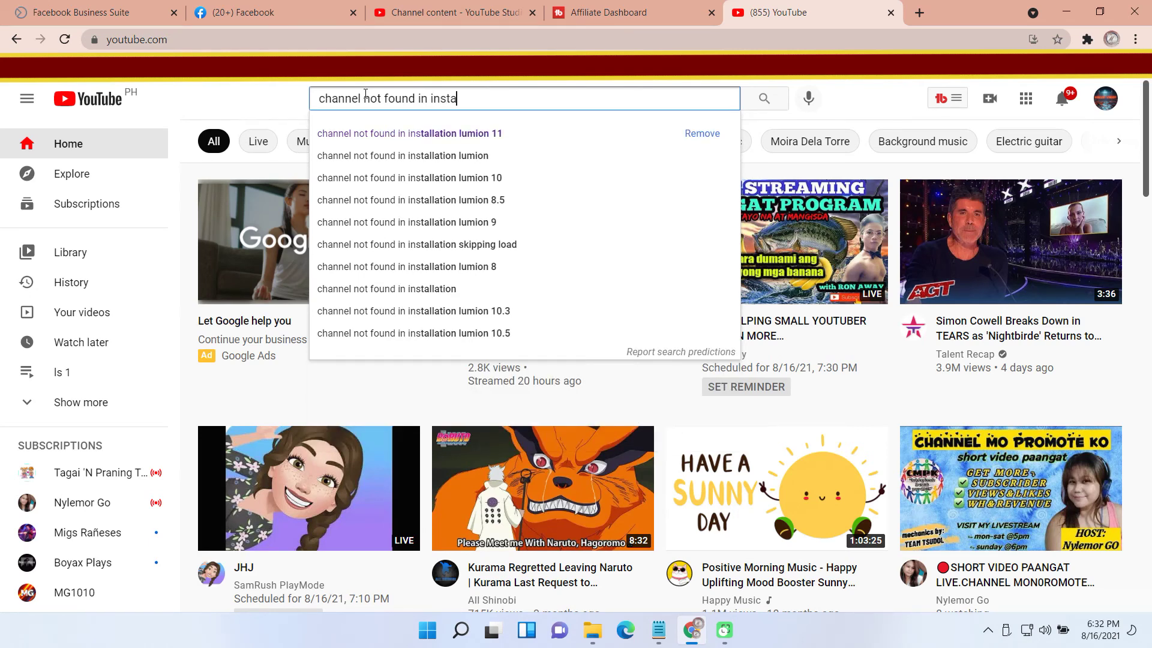
pyautogui.write('llation lumion')
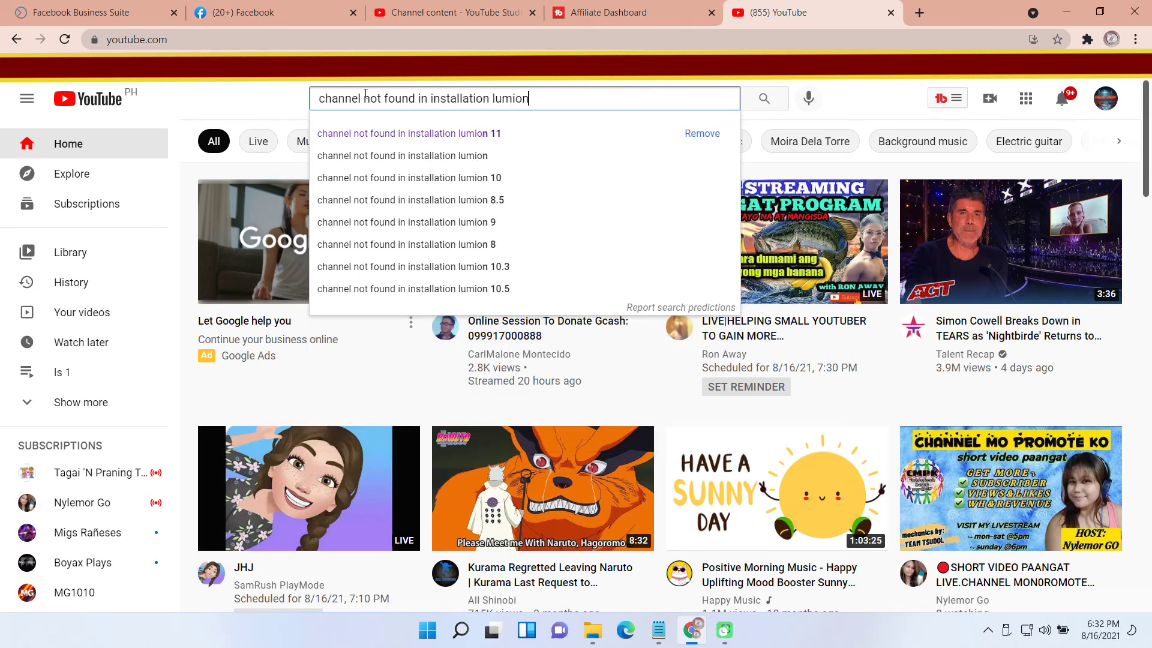
pyautogui.write(' 11')
pyautogui.press('Return')
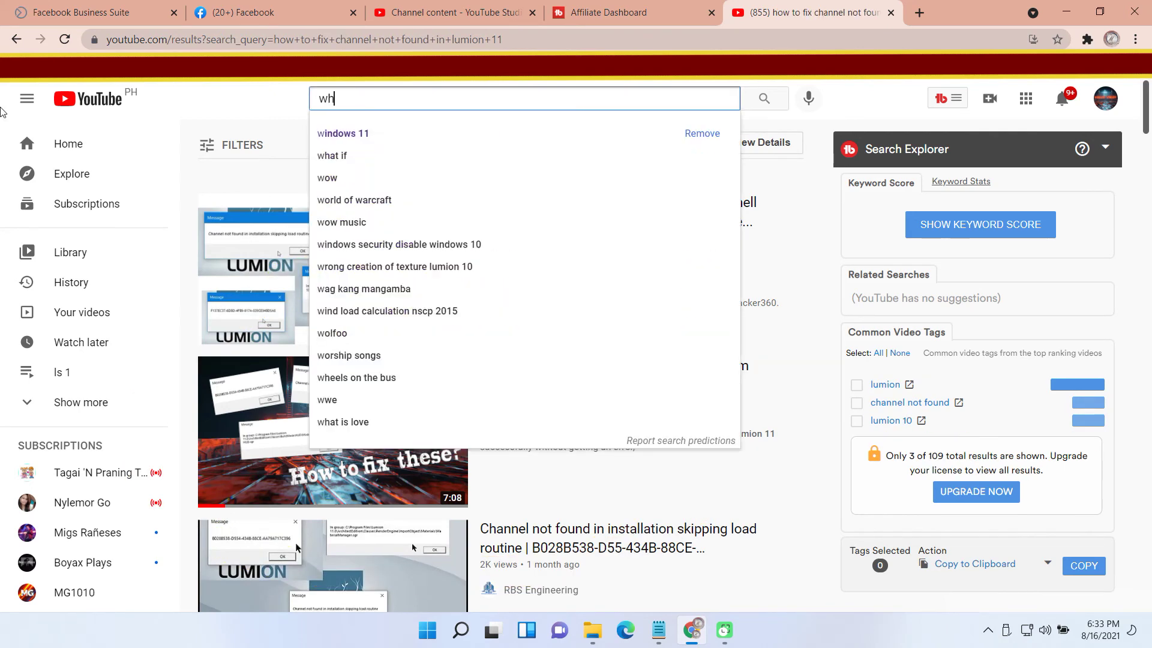
pyautogui.press('BackSpace')
# Search 'how to fix lumion 11 start up error', then start a 'lumion 11 error' search
pyautogui.write('how to fi')
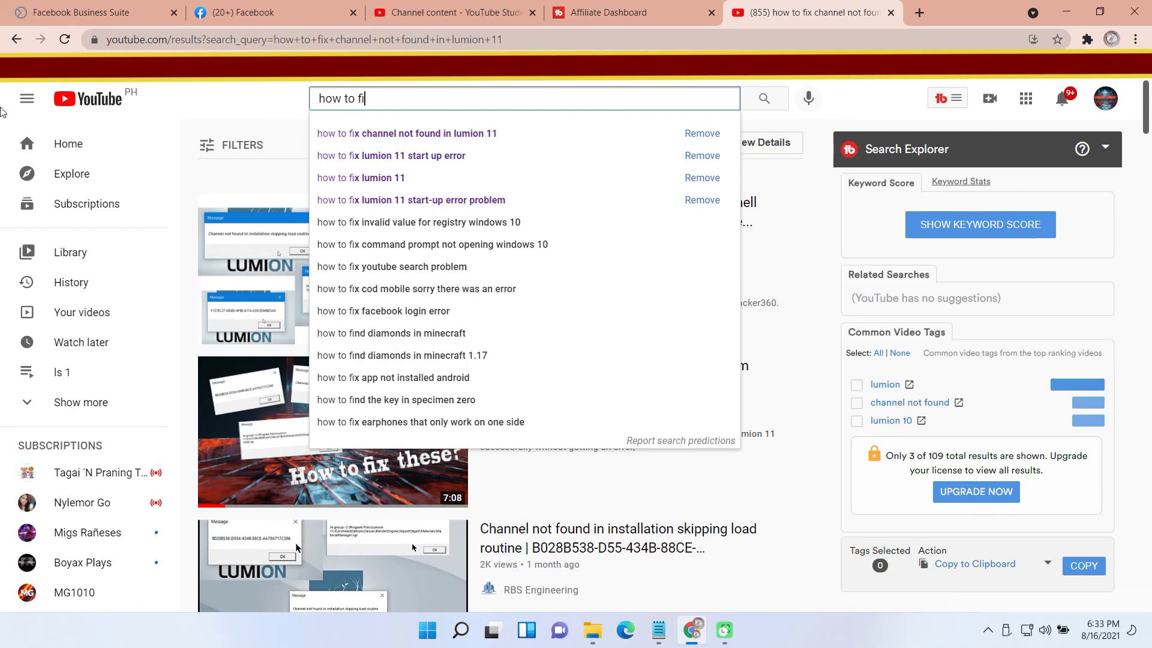
pyautogui.write('x lumion 11')
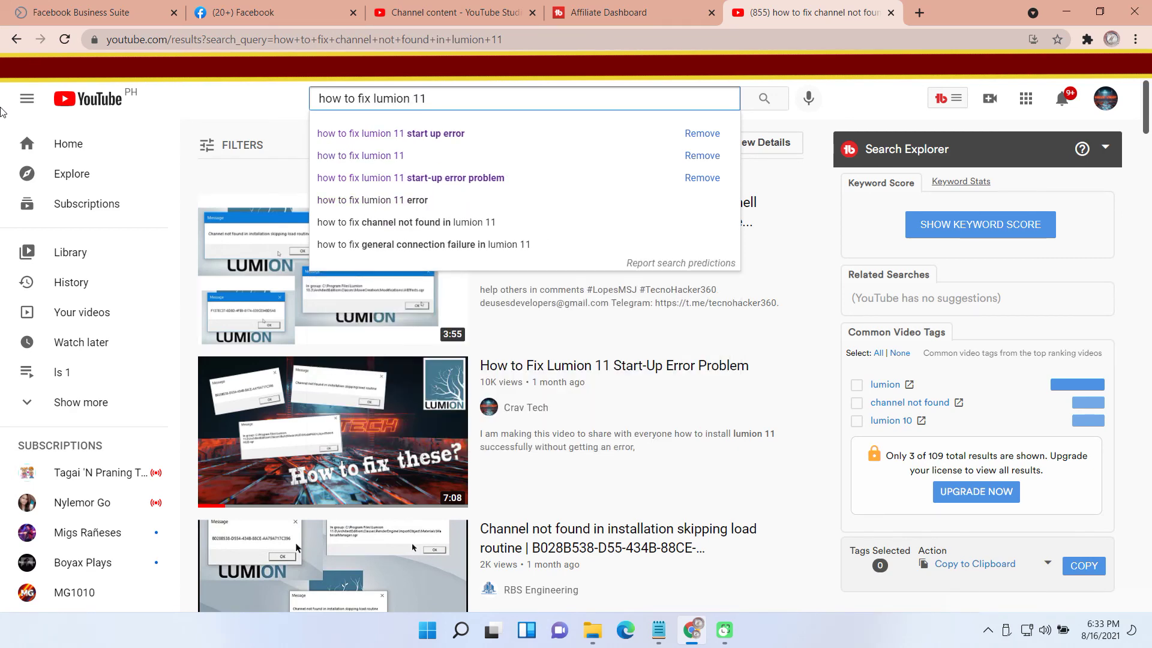
pyautogui.click(386, 133)
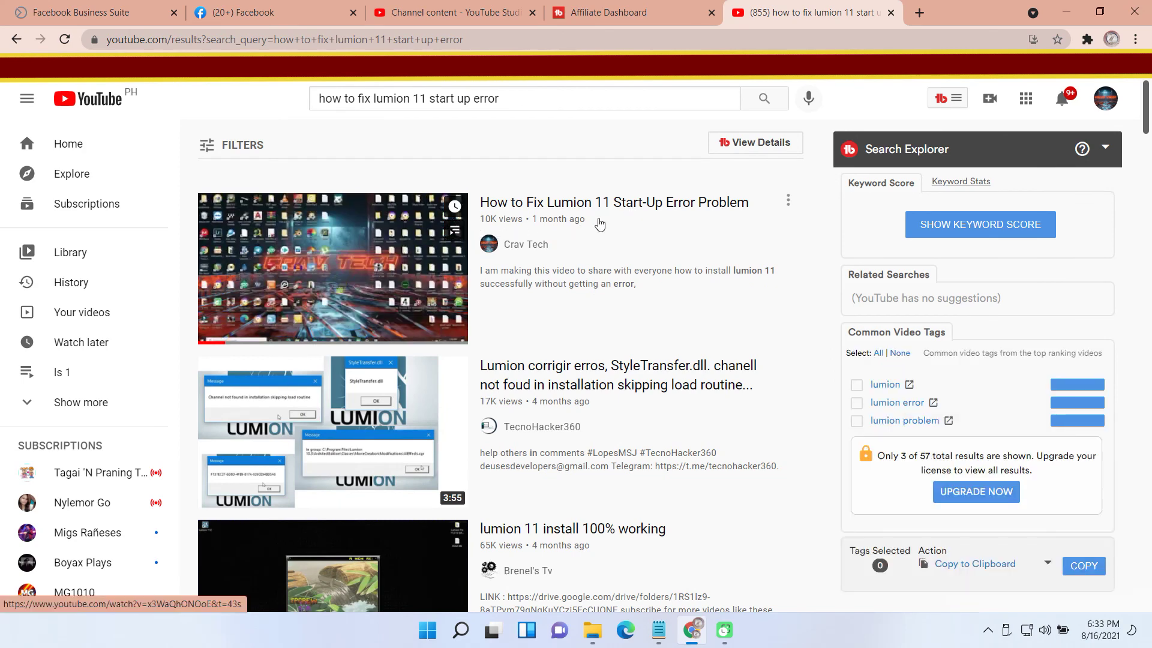
pyautogui.moveTo(333, 432)
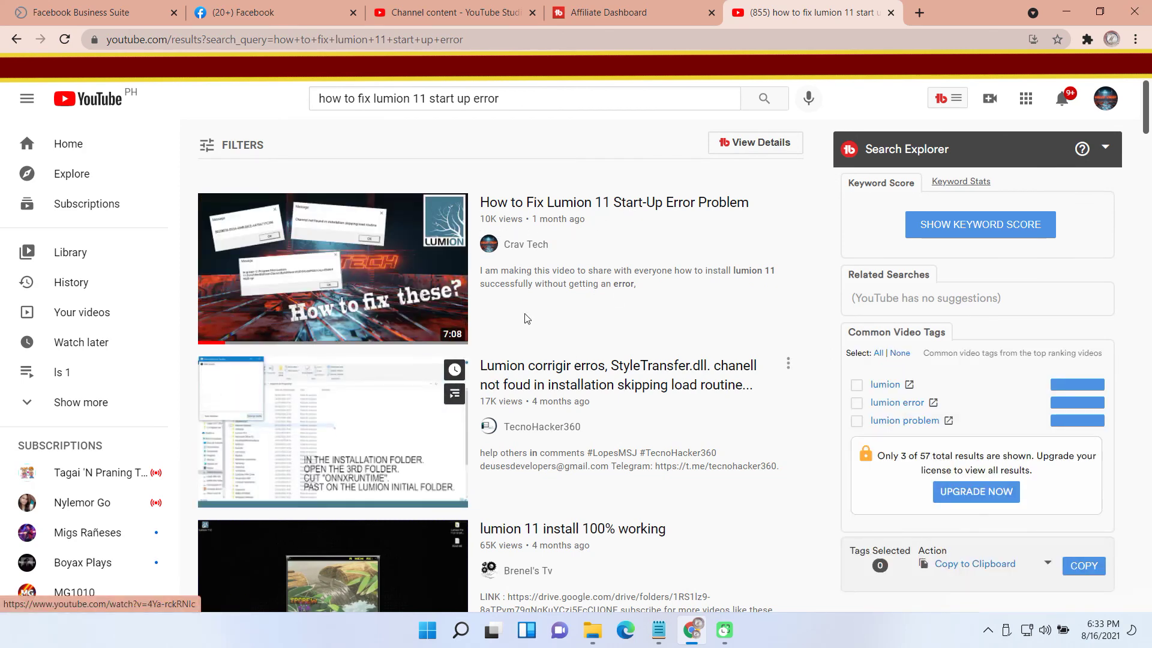
pyautogui.tripleClick(524, 100)
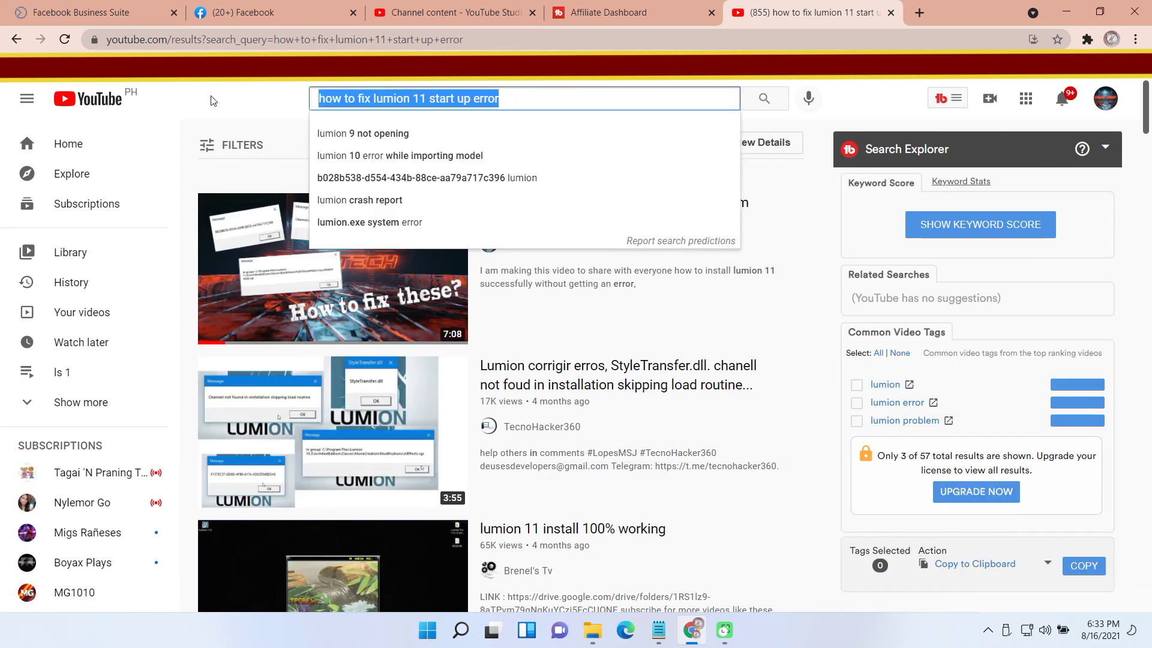
pyautogui.press('BackSpace')
pyautogui.write('lumion 11')
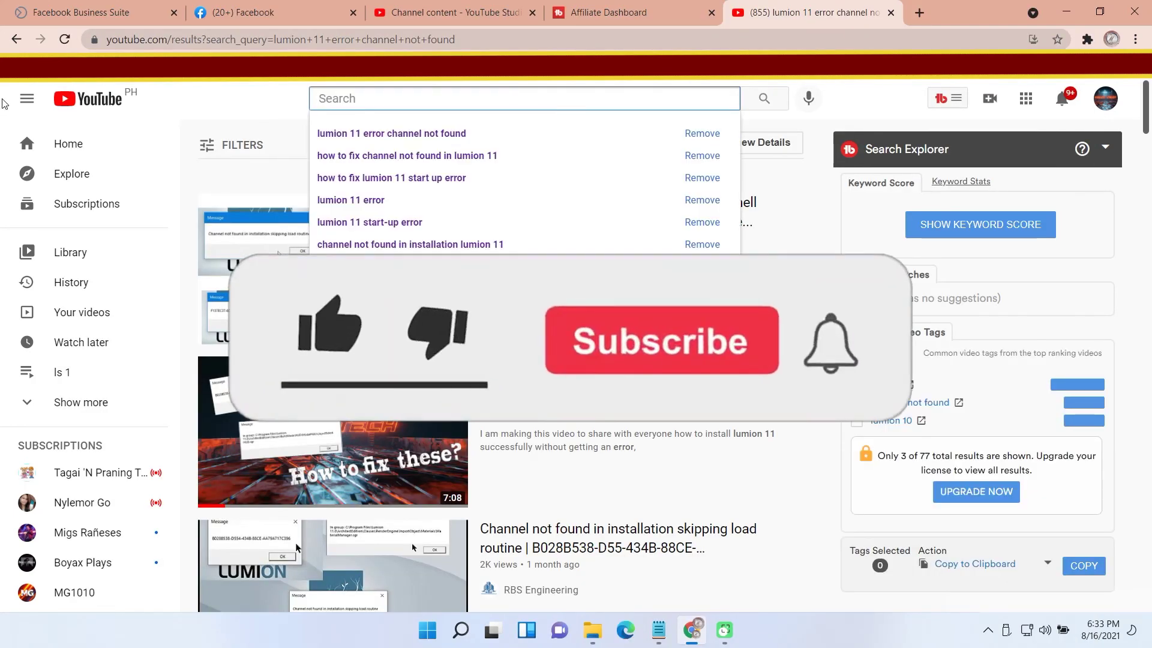
pyautogui.write('lumion 11 error')
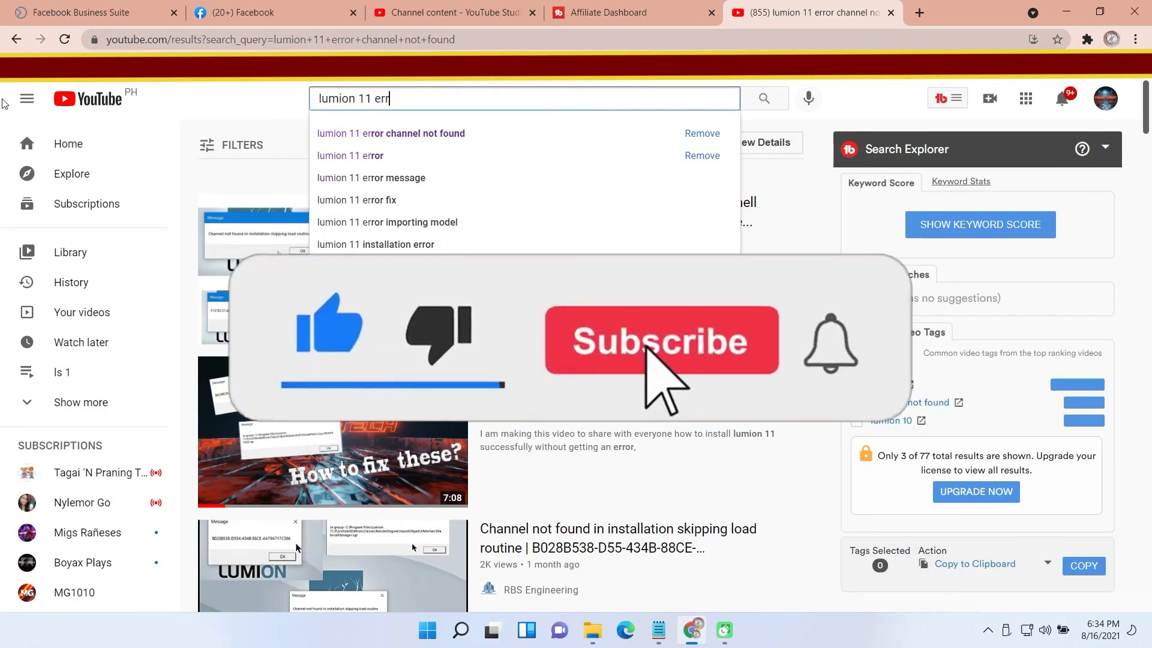